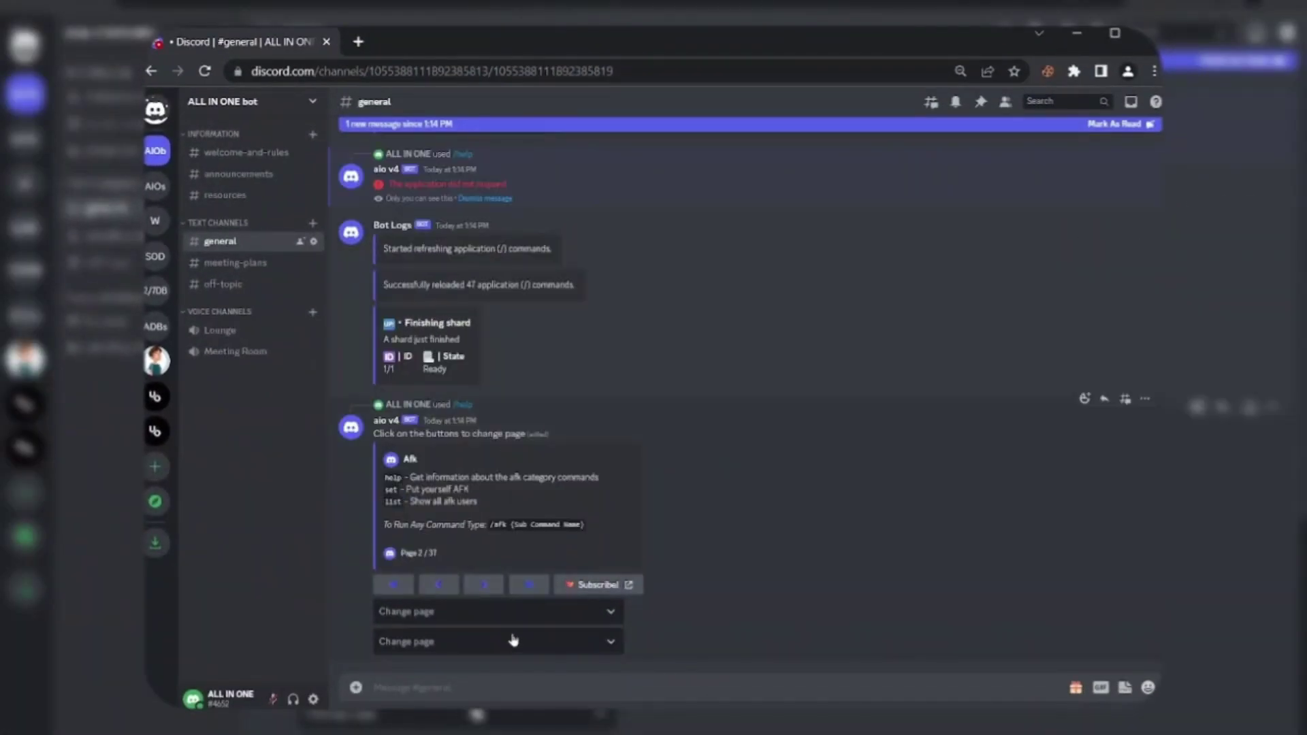
Switch the bot's help embed from the Afk page to the Announcement commands page
left_click(513, 641)
left_click(484, 587)
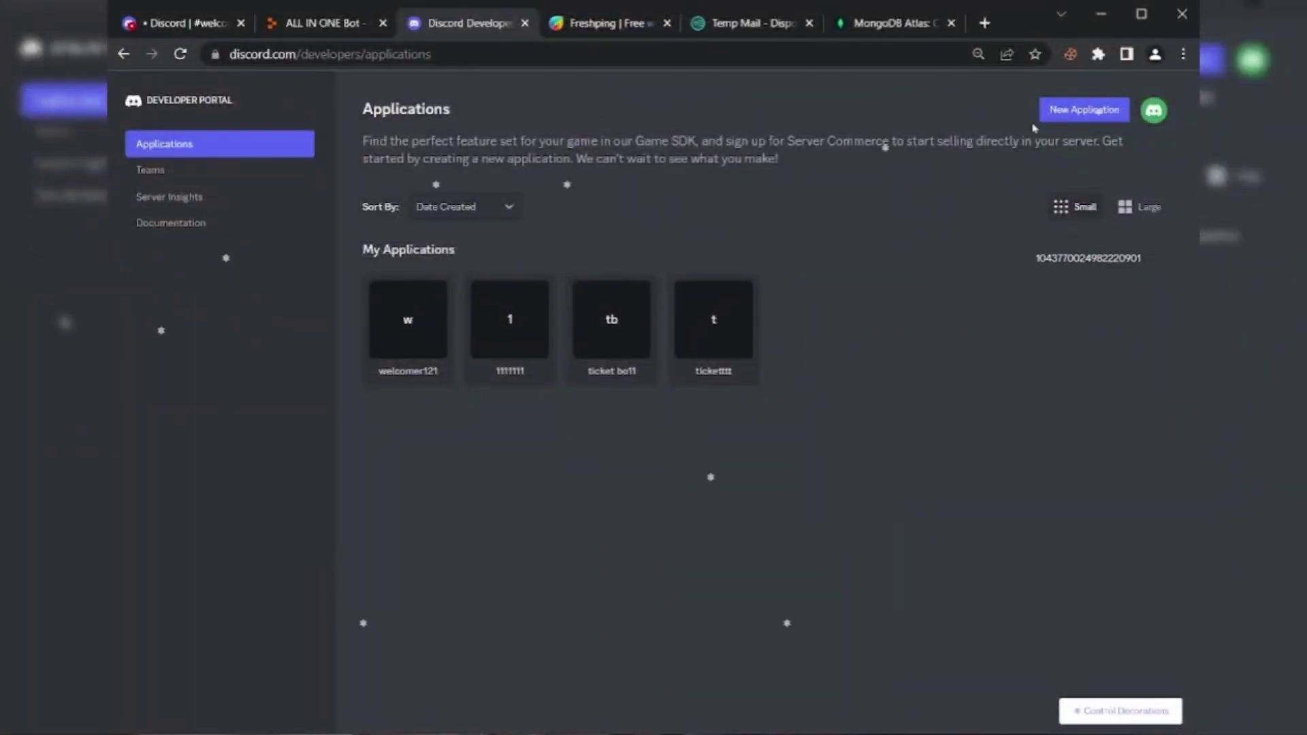
Create the 'aio v4' application, accepting the developer terms, and start adding its bot user
left_click(1085, 110)
left_click(672, 408)
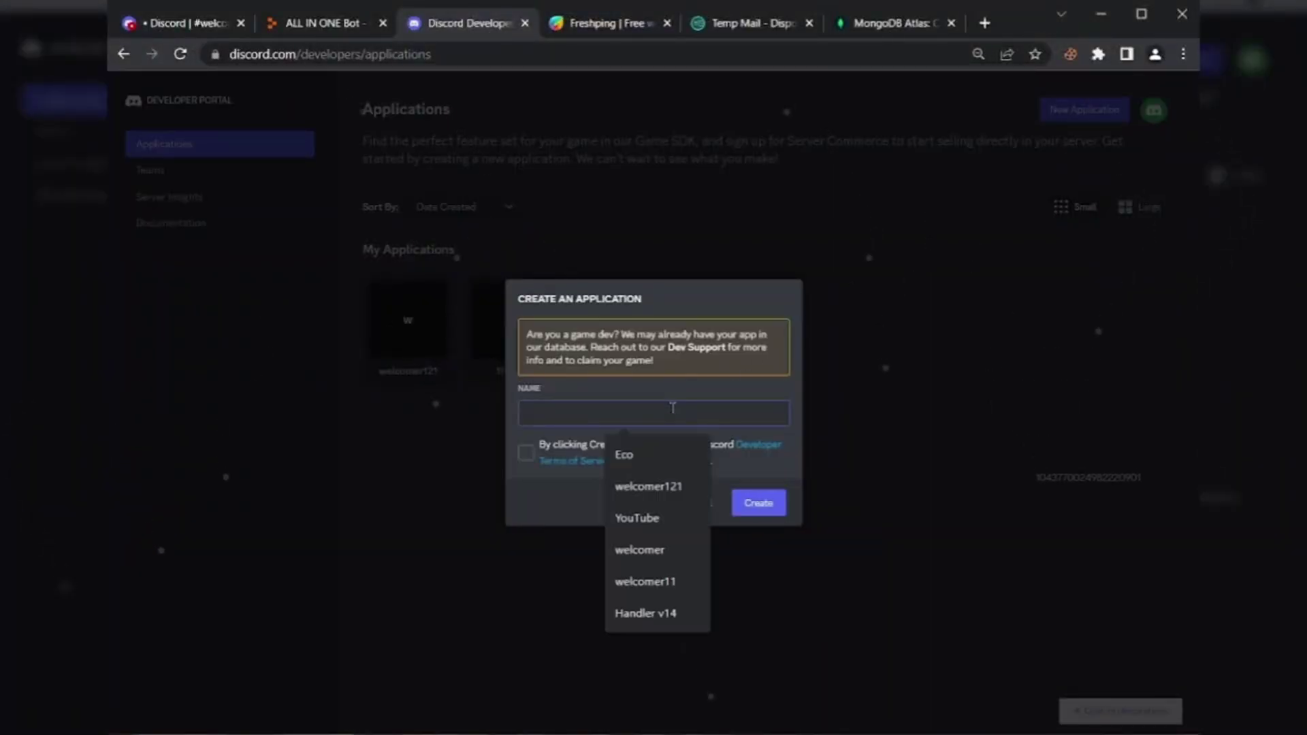
type("aio v4")
left_click(715, 451)
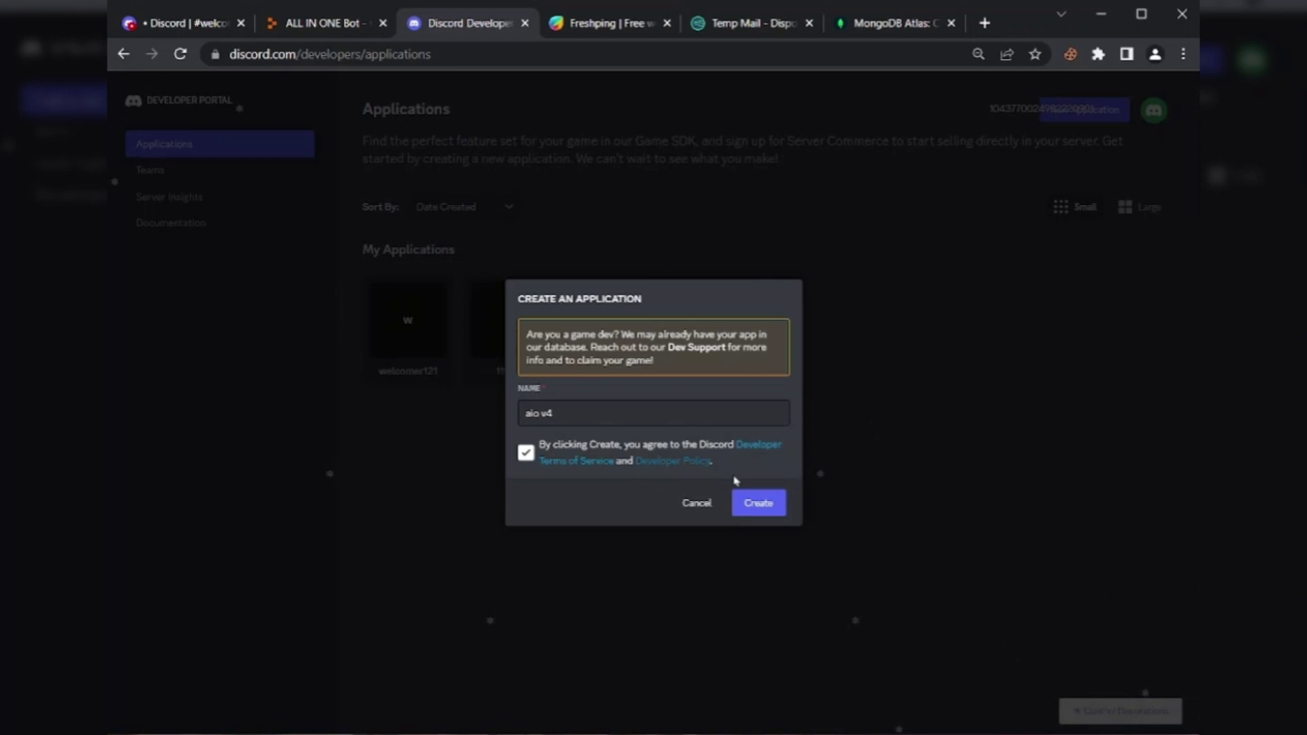
left_click(751, 505)
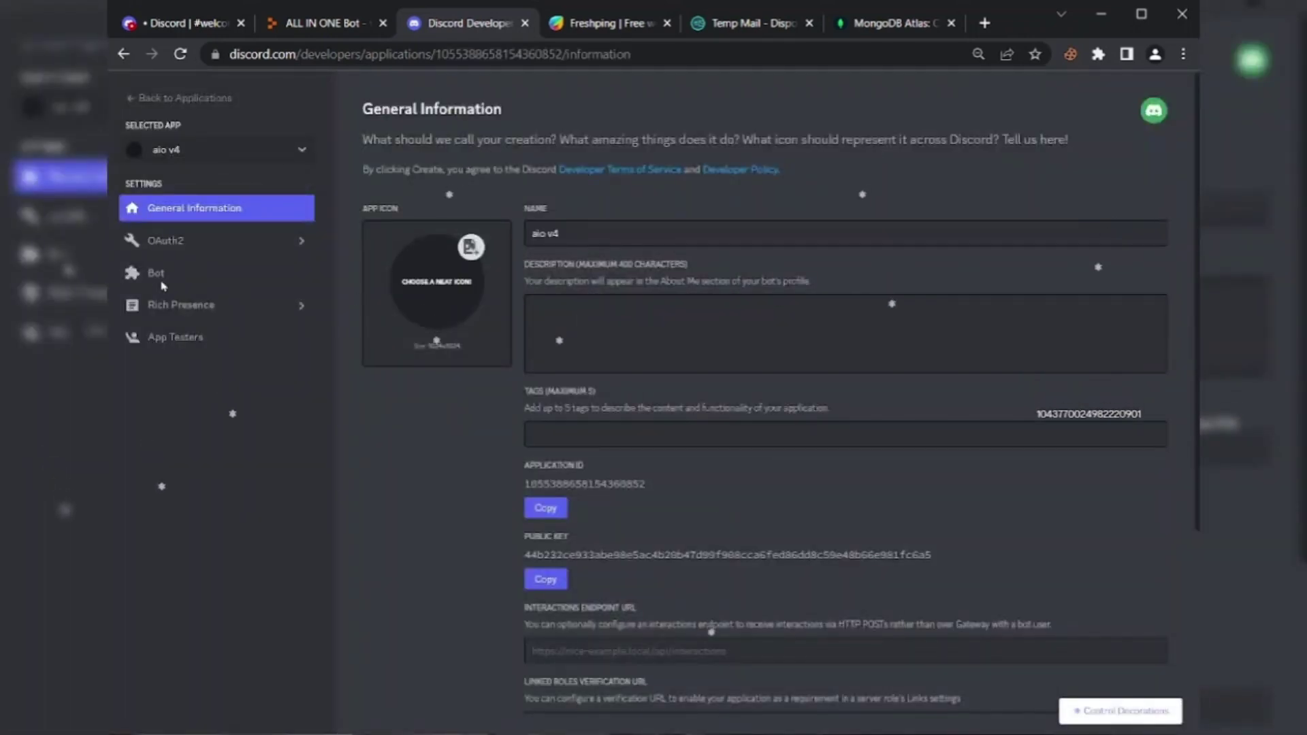
left_click(156, 272)
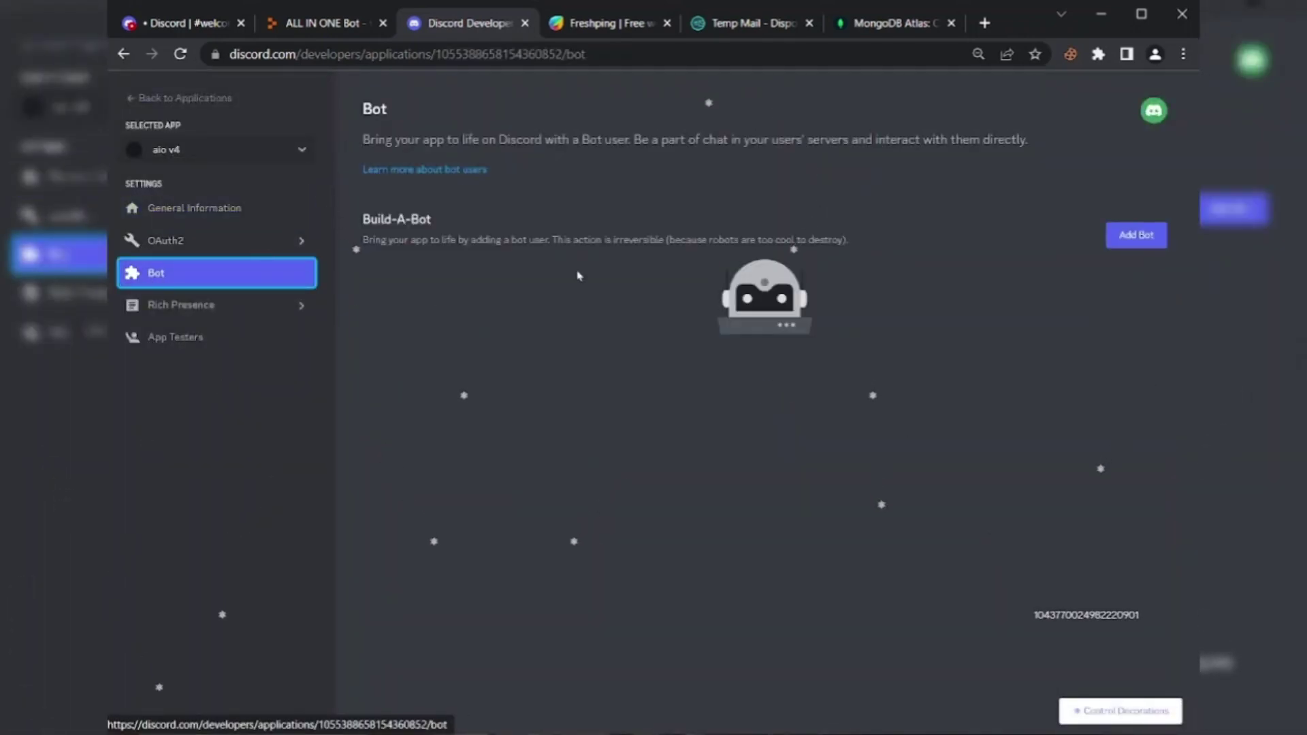
left_click(1136, 236)
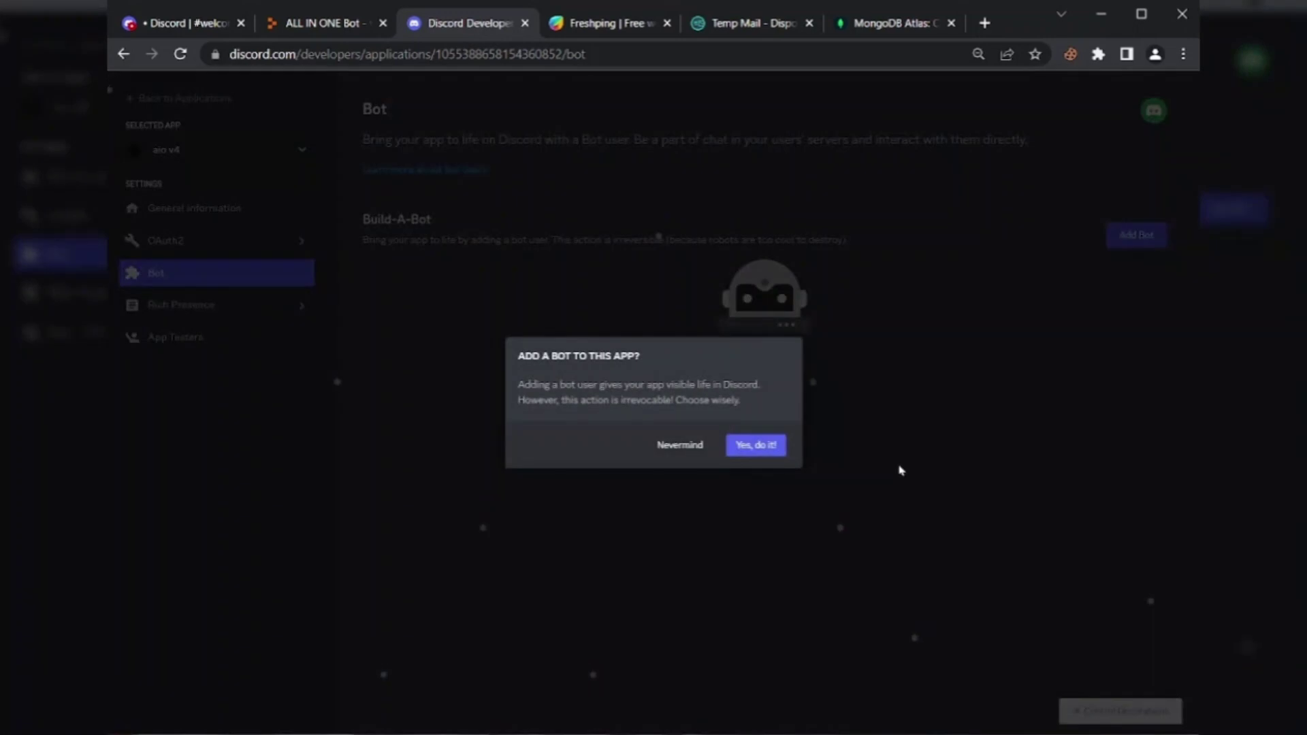
Confirm the bot user, then enable and save the Presence, Server Members and Message Content intents
left_click(745, 437)
scroll(699, 313, "down", 3)
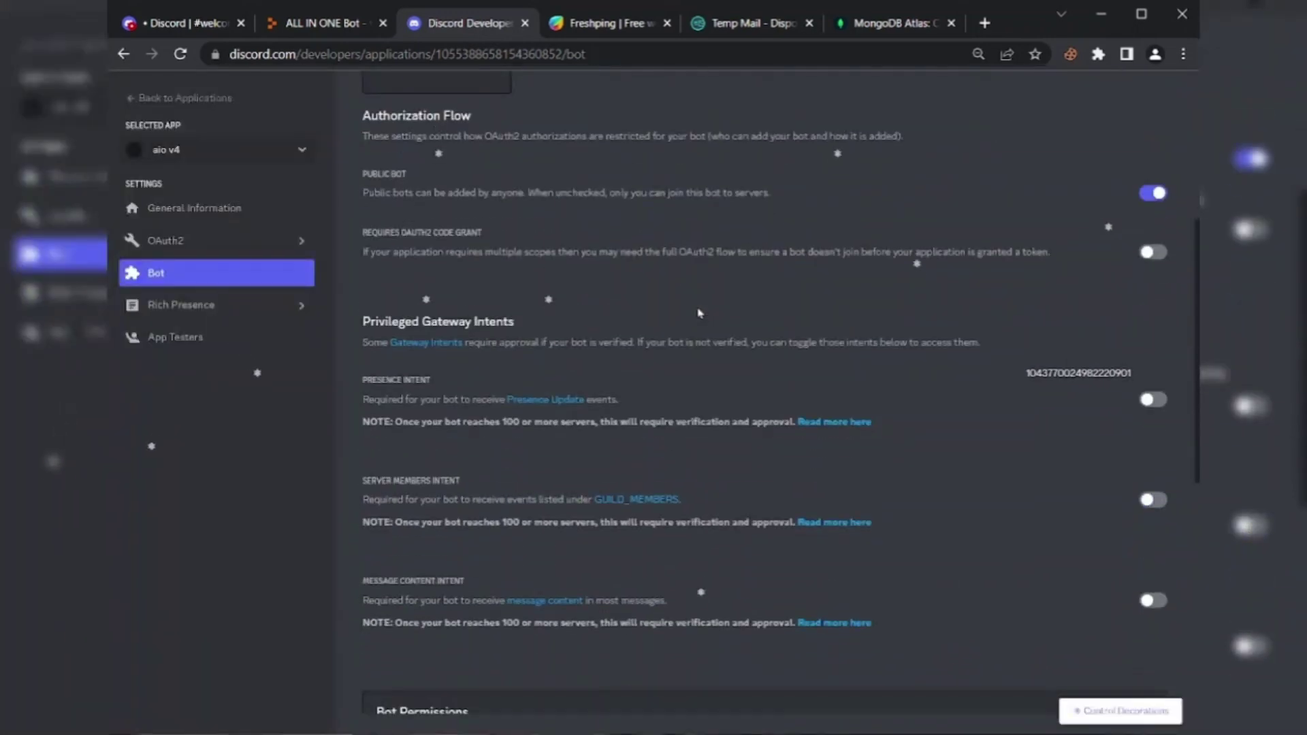
left_click(1152, 600)
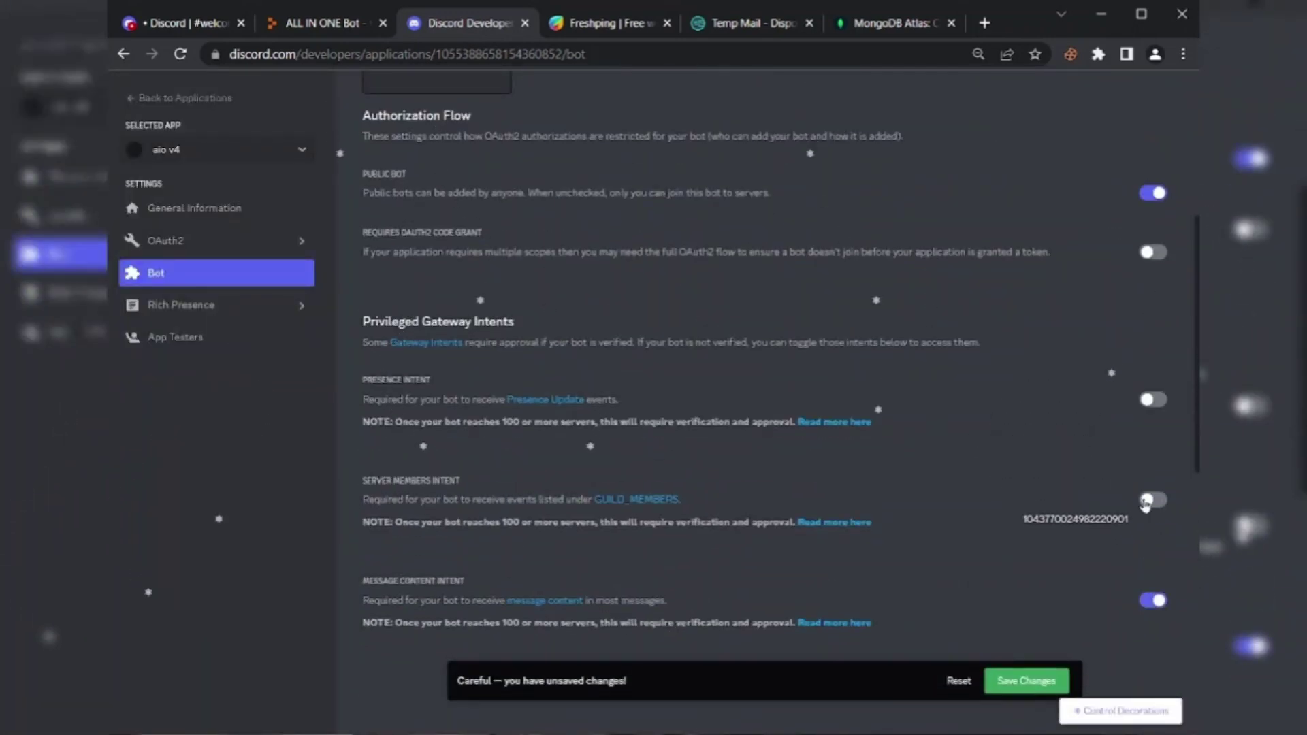
left_click(1152, 500)
left_click(1151, 399)
left_click(1024, 680)
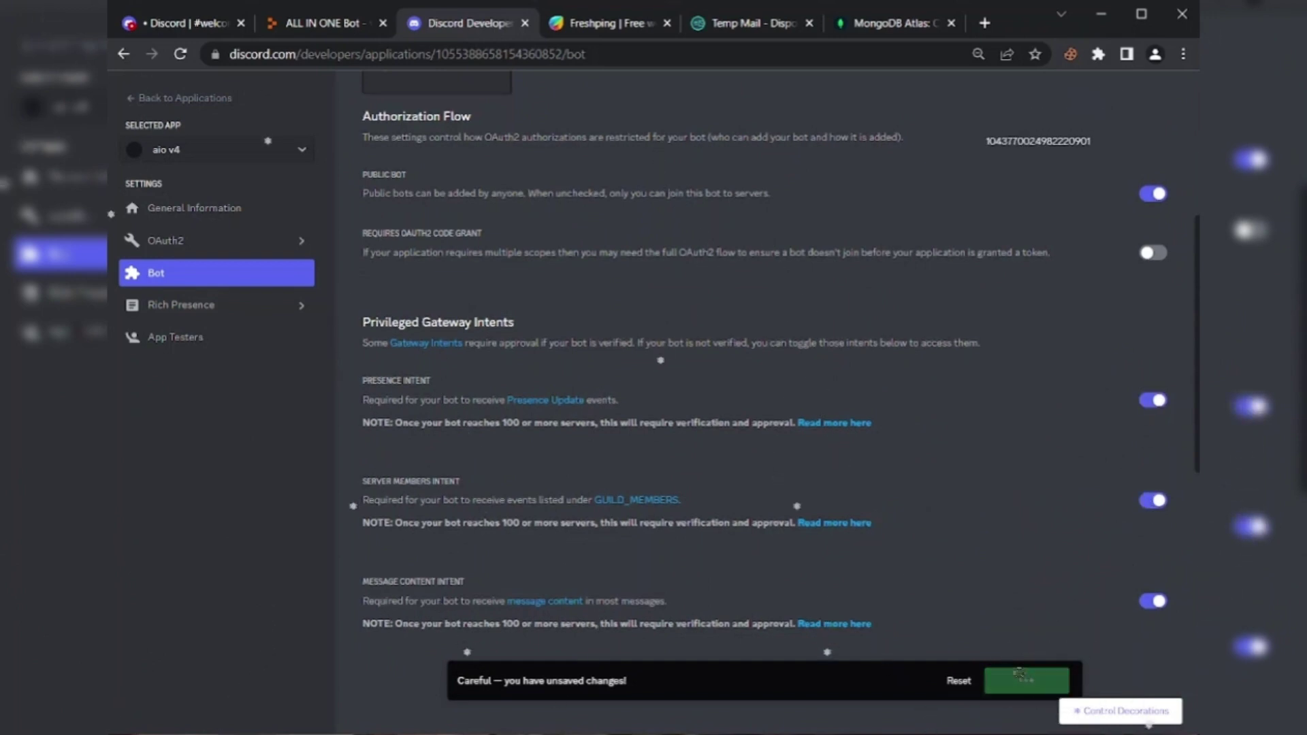
left_click(205, 240)
left_click(177, 312)
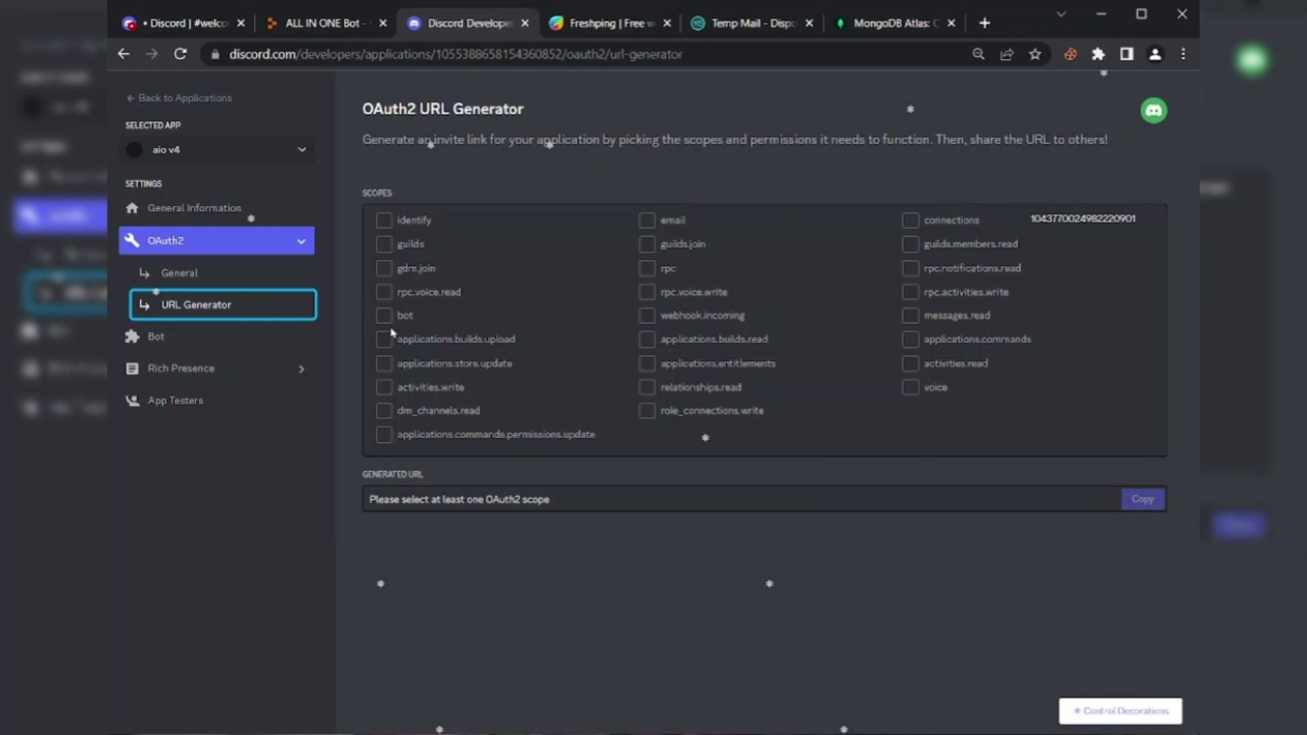
Copy an invite URL with bot and applications.commands.permissions.update scopes plus Administrator permission
left_click(385, 316)
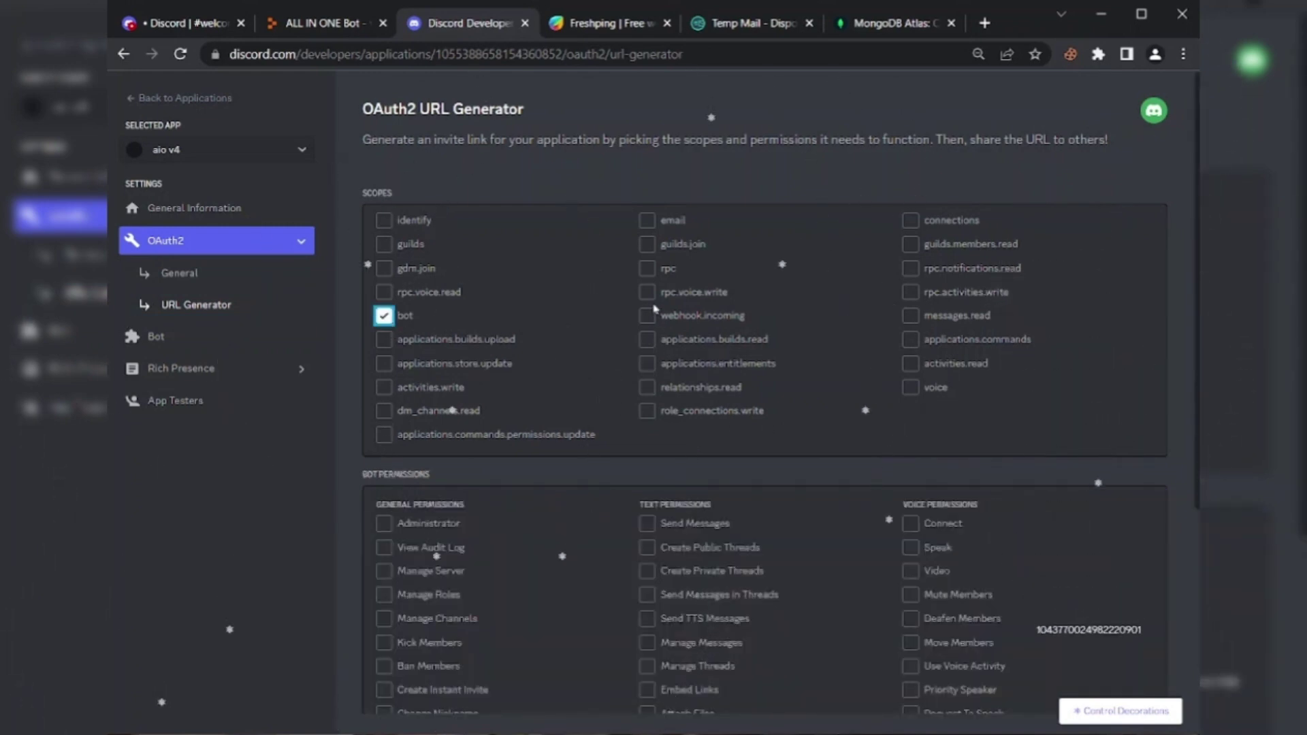
left_click(384, 434)
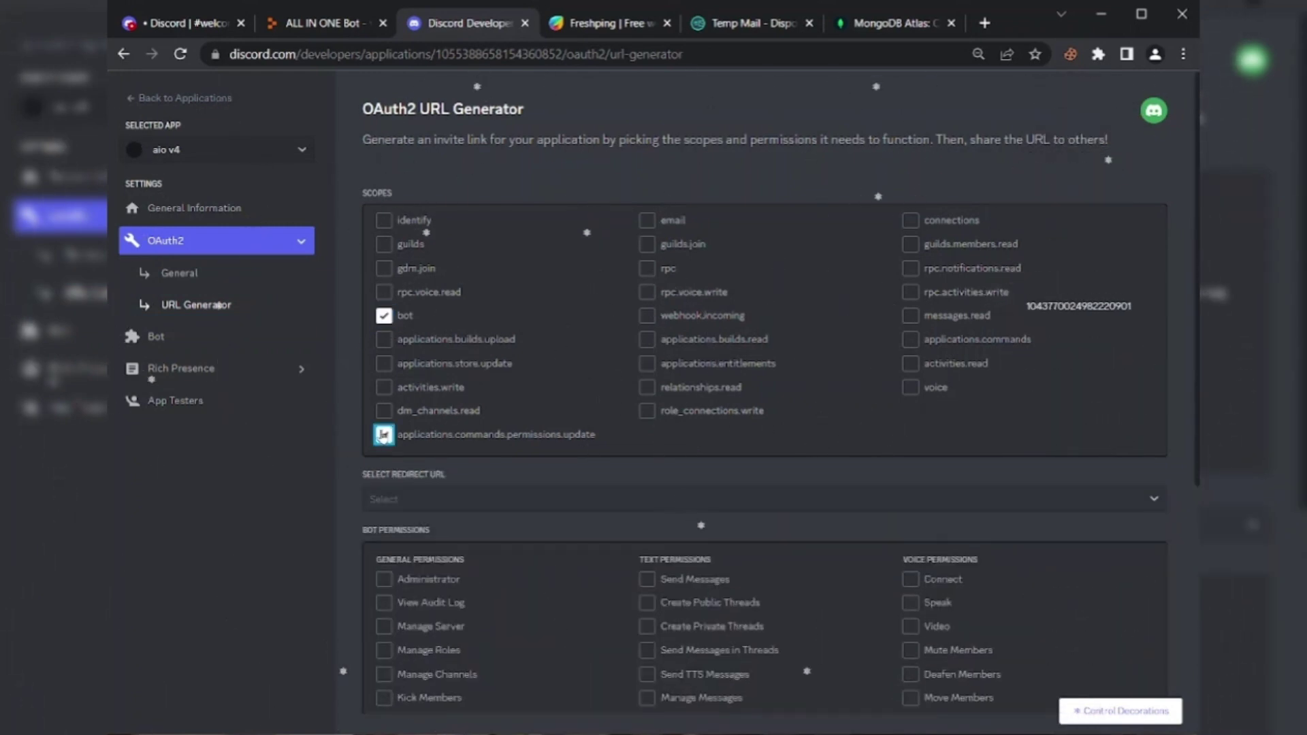
left_click(384, 524)
scroll(385, 524, "down", 3)
left_click(1142, 673)
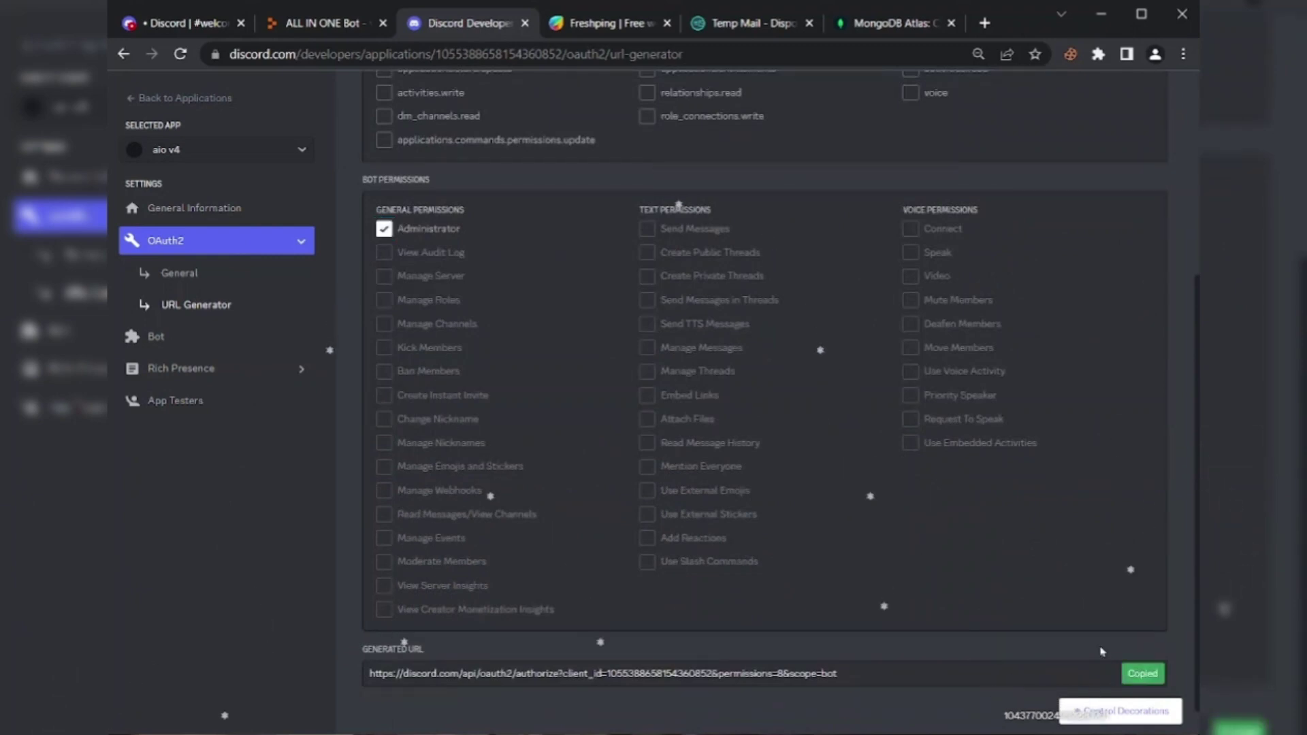
Post the invite link in Discord and authorize aio v4 into the ALL IN ONE bot server
left_click(184, 23)
key("ctrl+v")
key("Return")
left_click(705, 665)
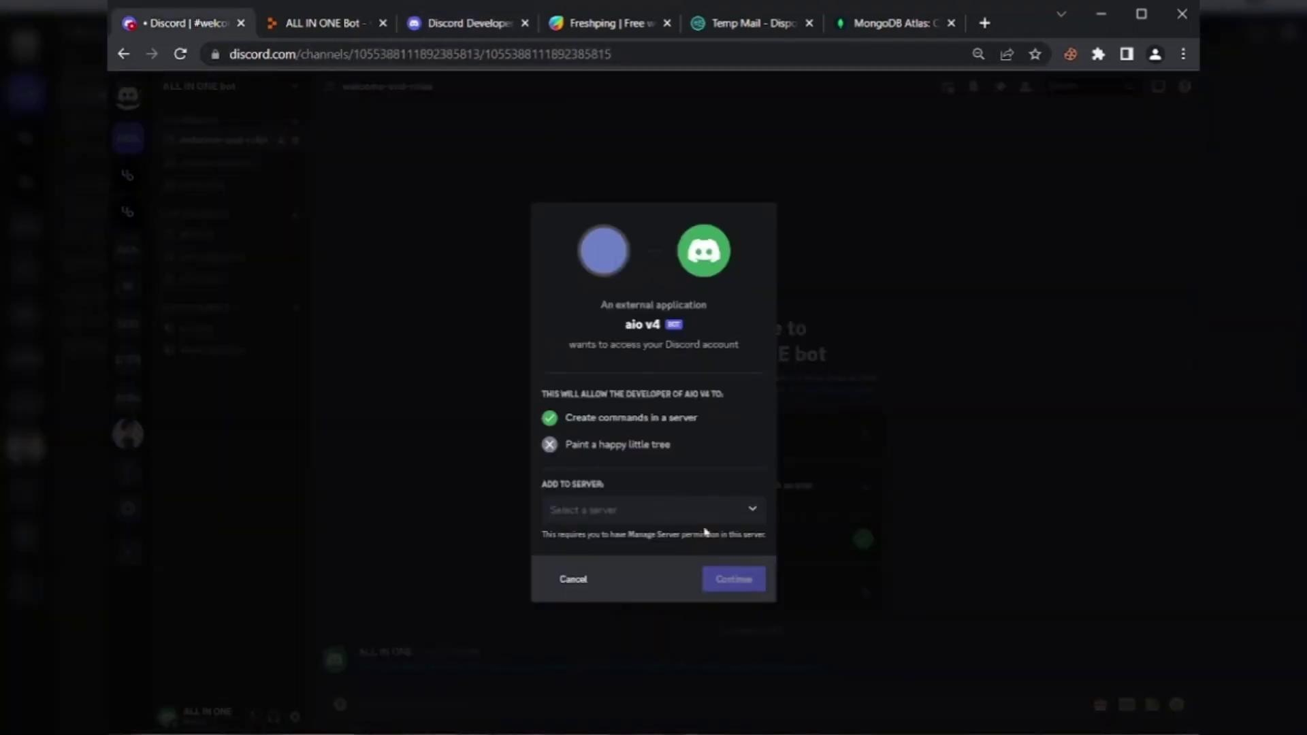
left_click(674, 516)
scroll(654, 556, "down", 2)
scroll(654, 597, "up", 2)
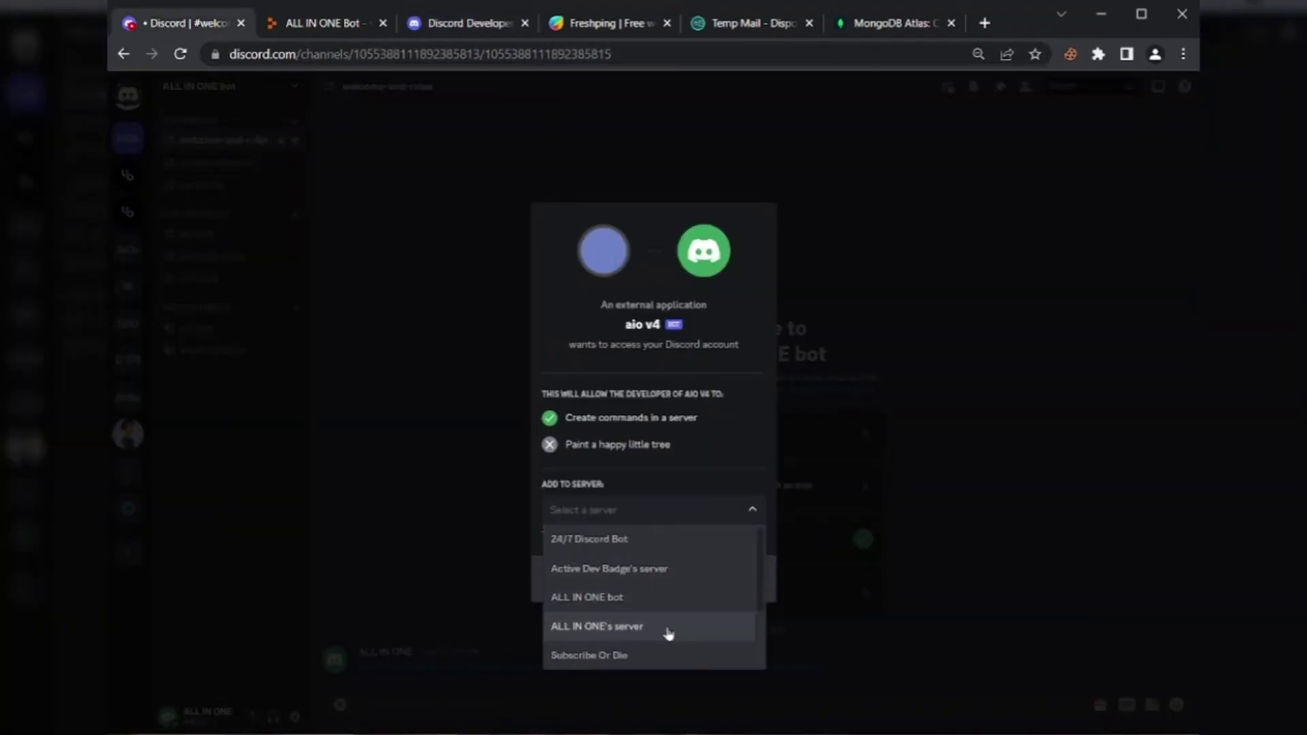
left_click(665, 597)
left_click(735, 579)
left_click(727, 592)
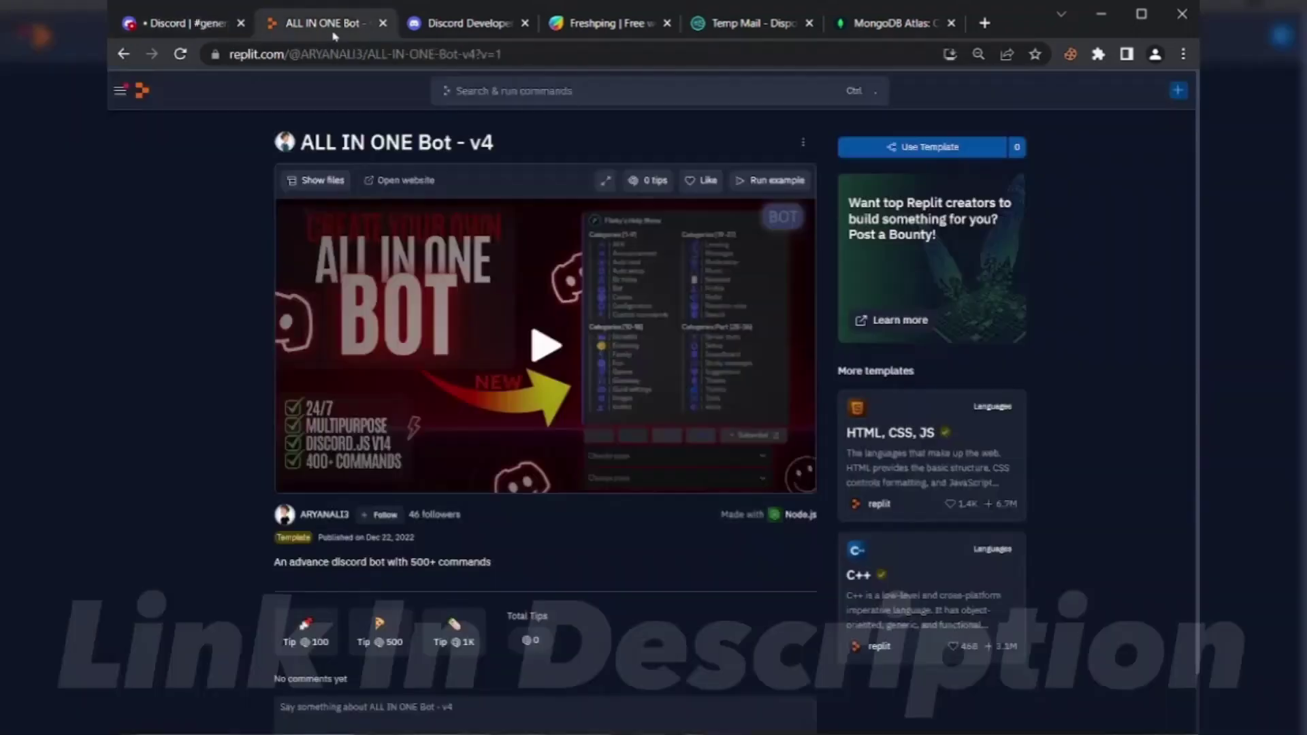
Fork the ALL IN ONE Bot - v4 template using Use Template and confirm it
left_click(903, 149)
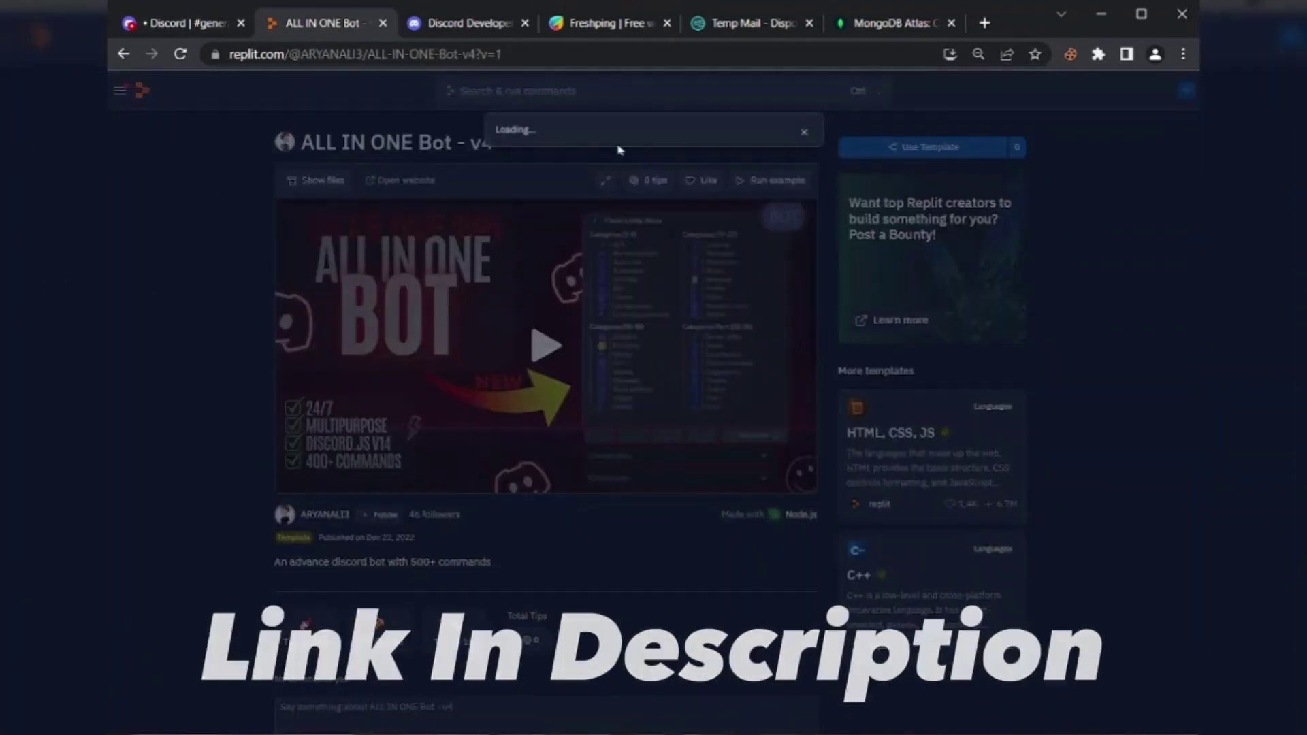
left_click(753, 364)
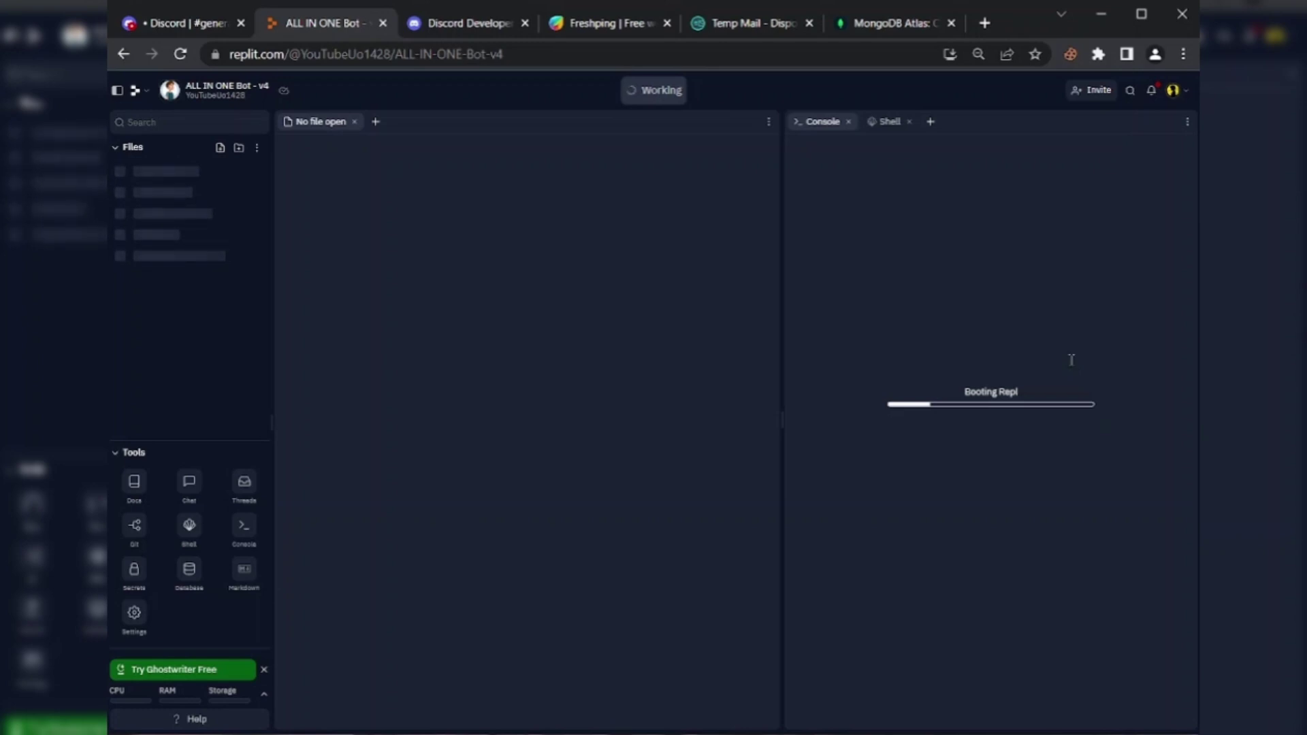
scroll(669, 421, "down", 5)
scroll(665, 422, "down", 2)
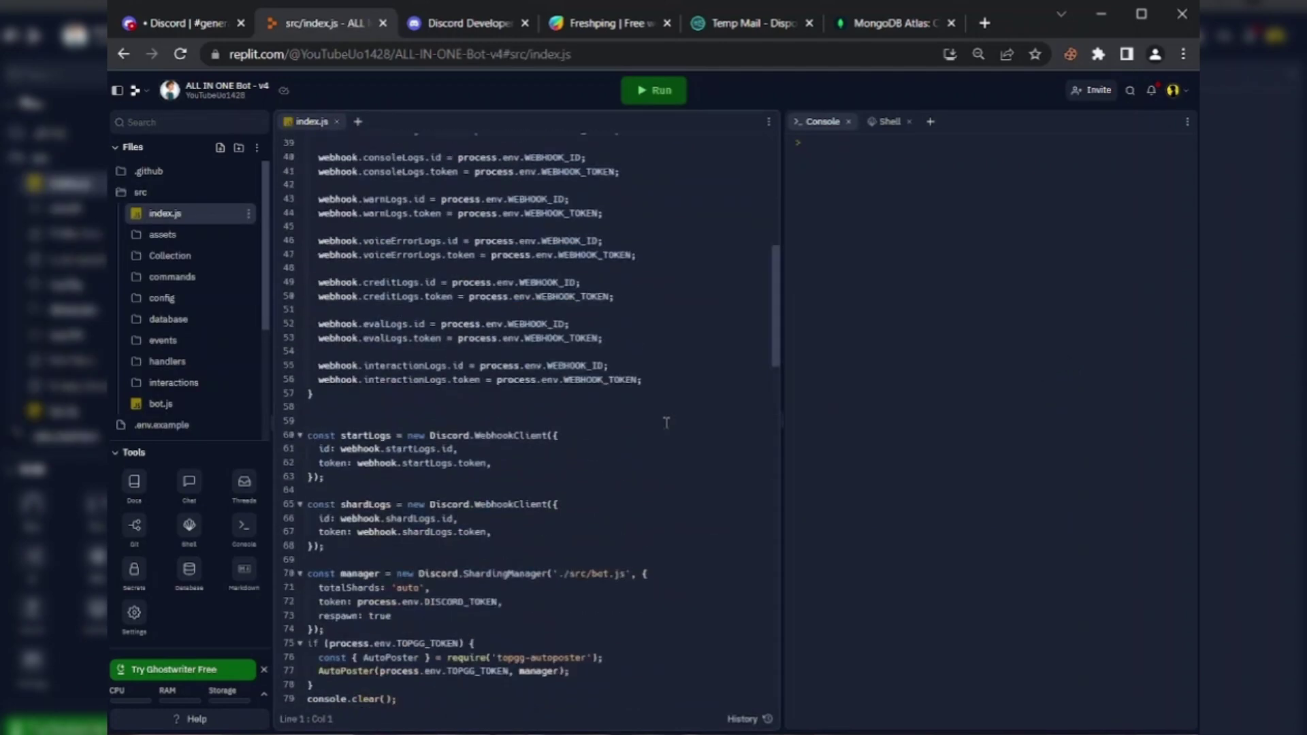
scroll(666, 421, "up", 7)
Review .env.example and enter DISCORD_TOKEN as a new Replit secret key
left_click(154, 193)
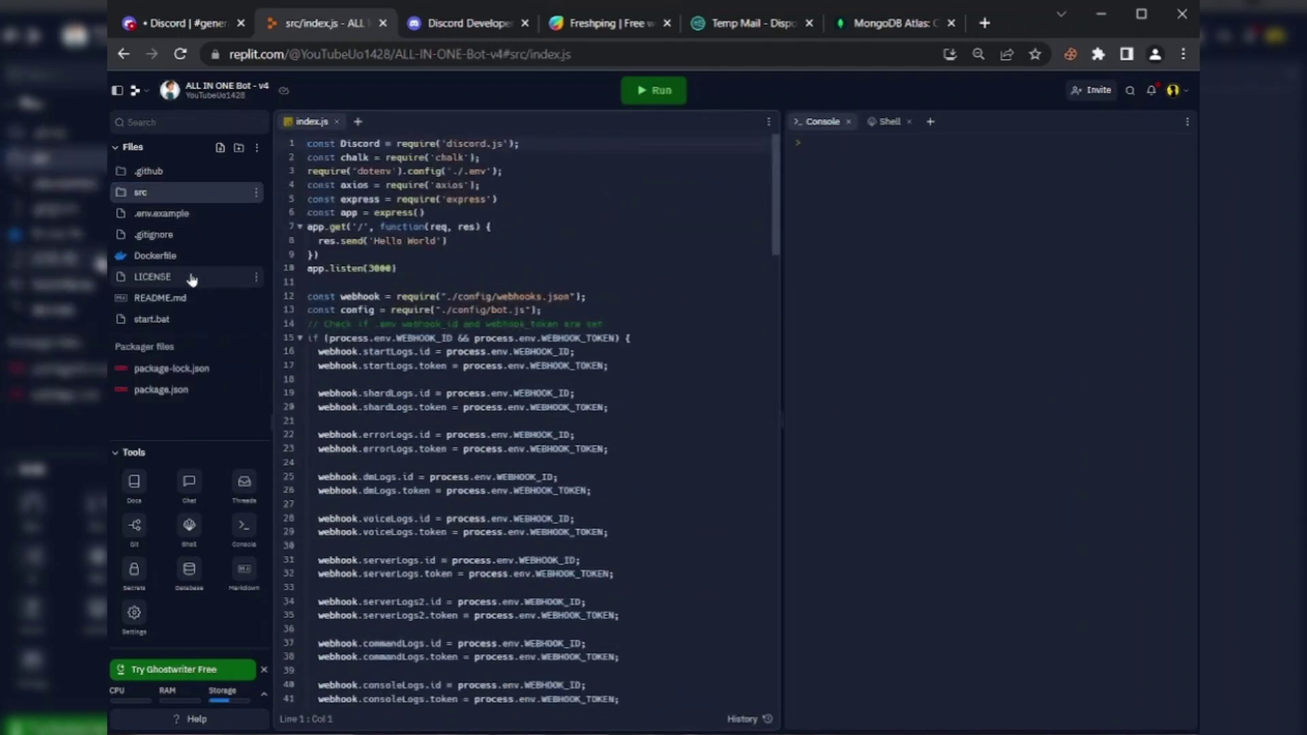
left_click(199, 221)
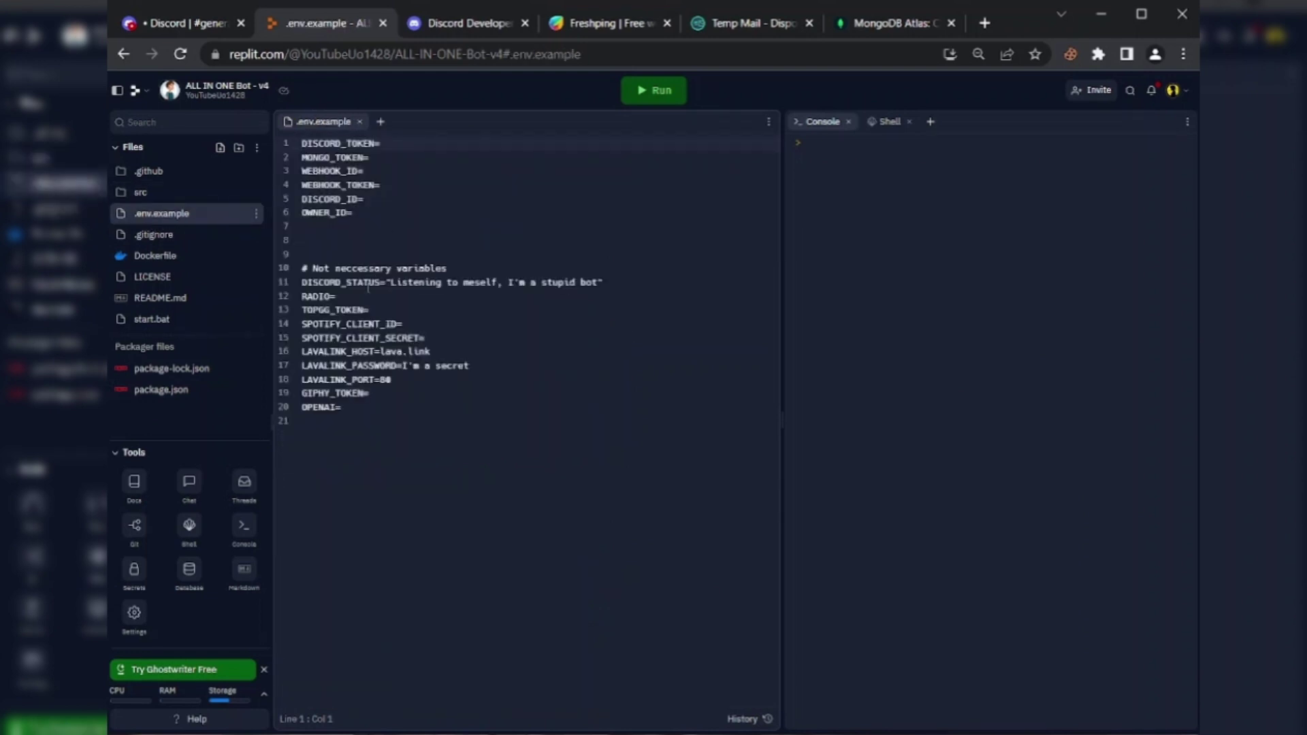
left_click(137, 586)
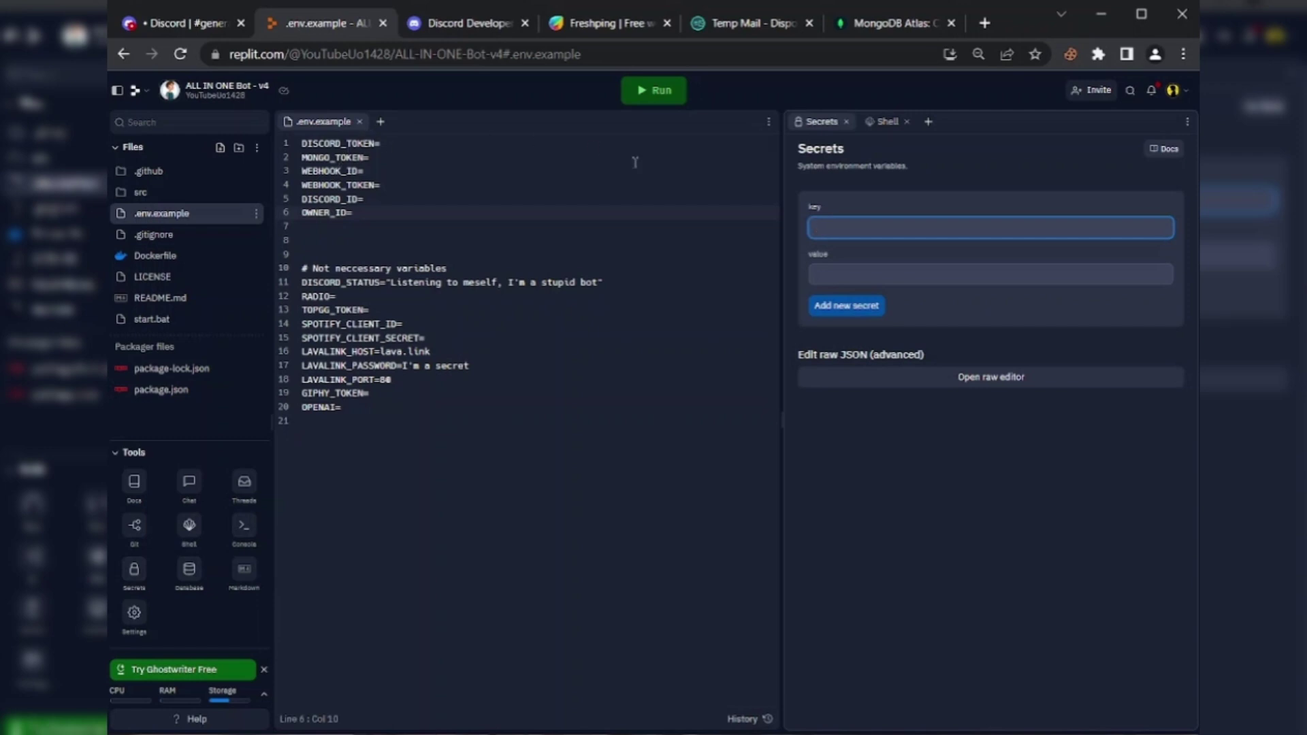
type("DISCORD_TOKEN")
left_click(880, 266)
Reset the aio v4 bot token in the Developer Portal and copy the new token
left_click(467, 22)
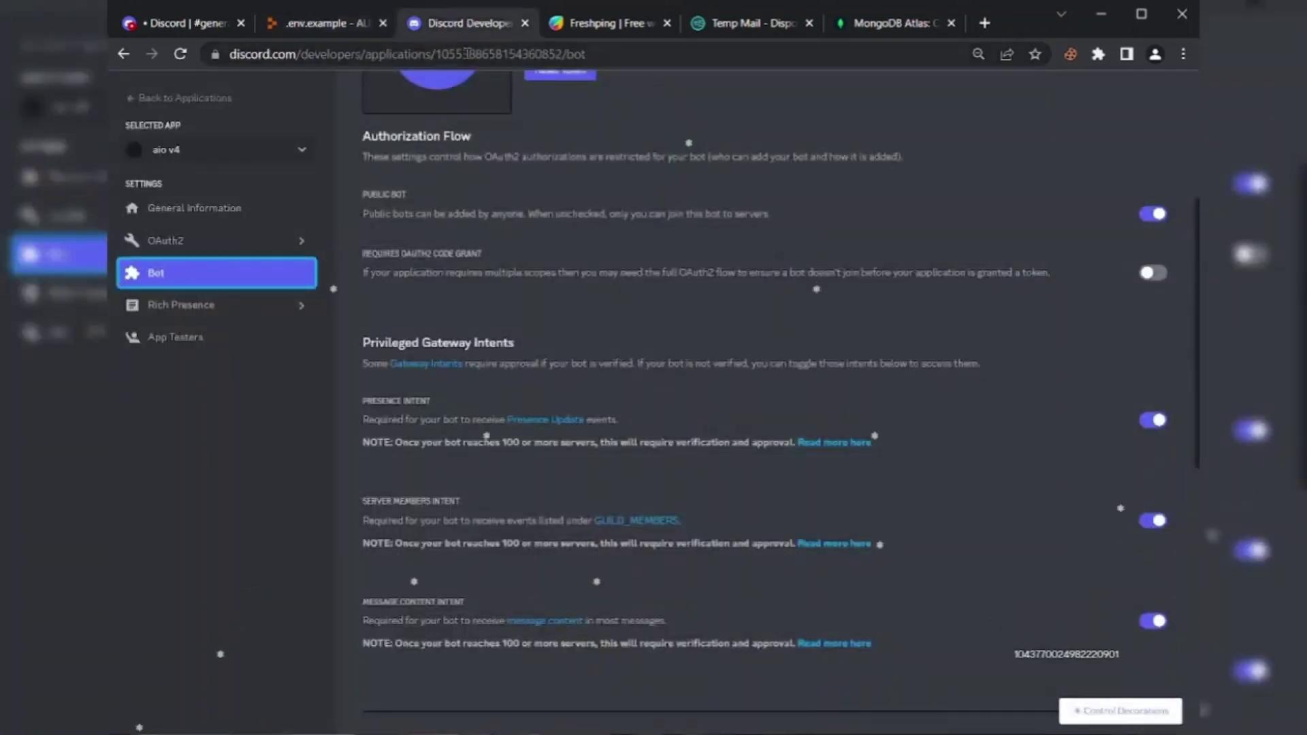
scroll(530, 306, "up", 2)
left_click(528, 246)
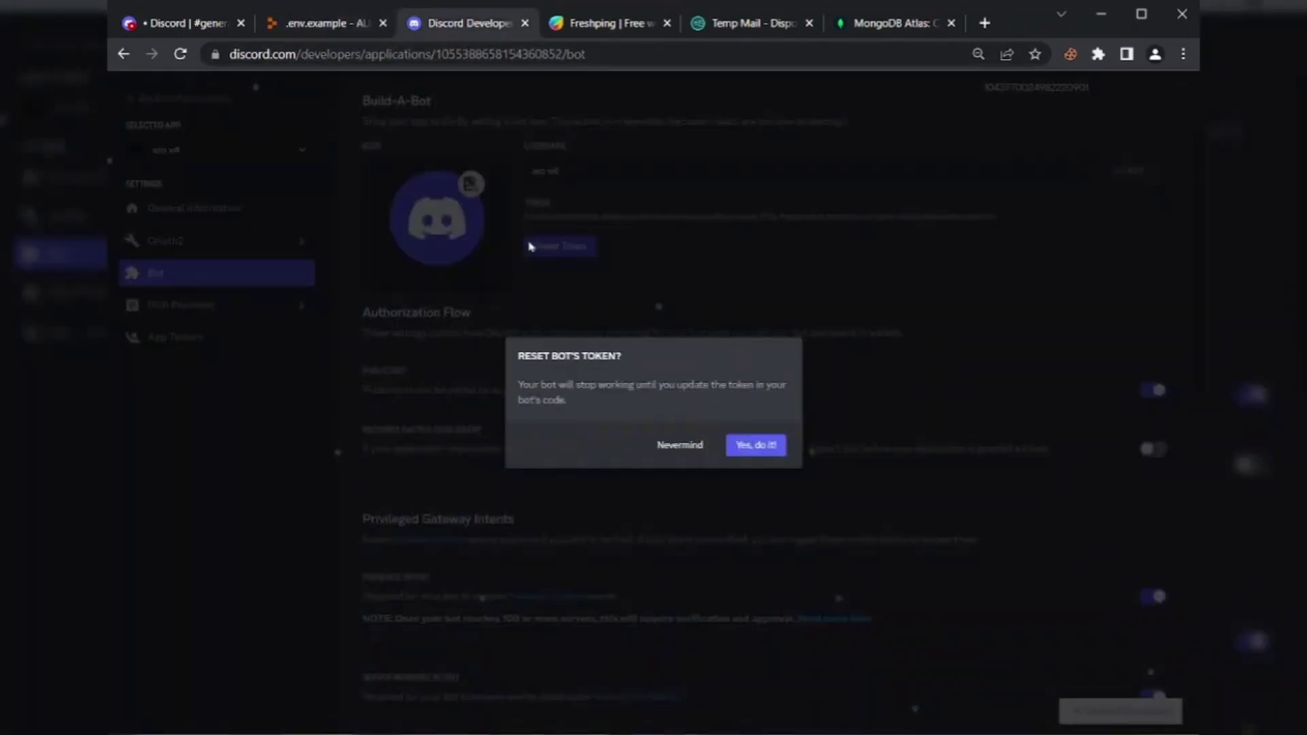
left_click(760, 448)
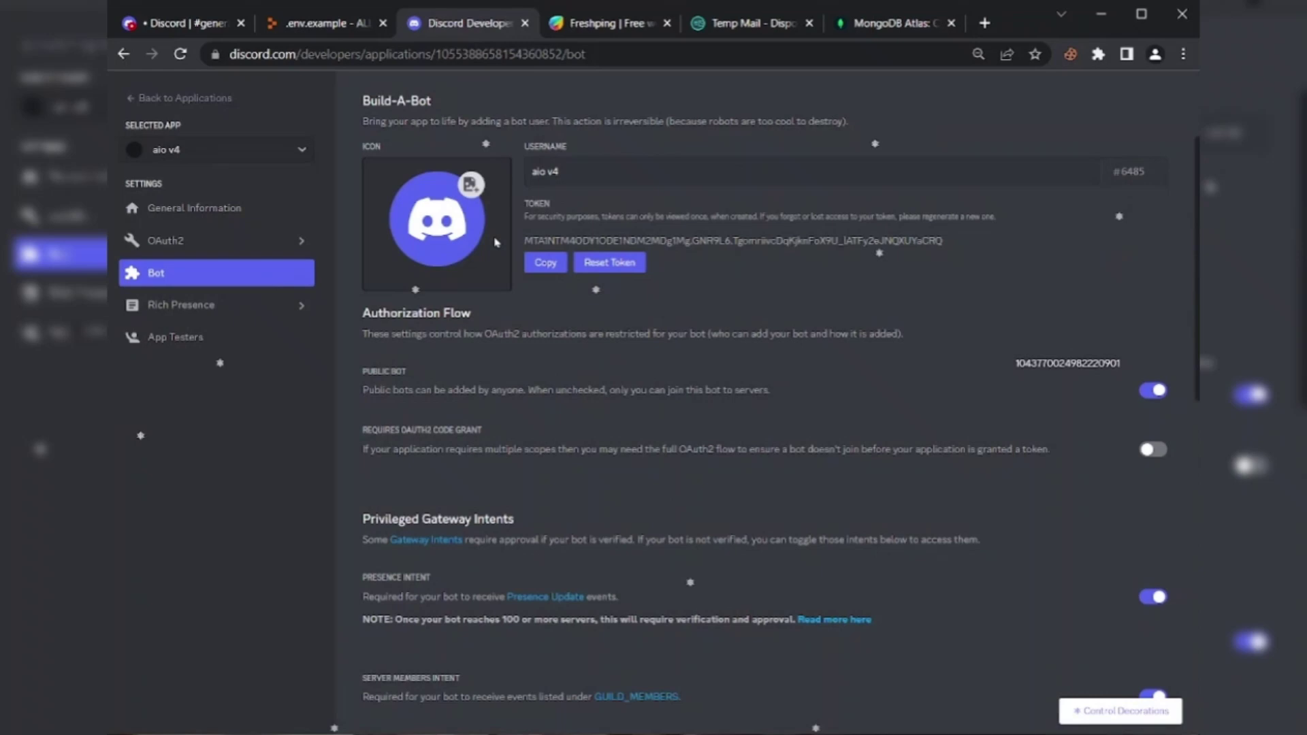
left_click(545, 263)
Save the copied bot token as the DISCORD_TOKEN secret's value
left_click(292, 23)
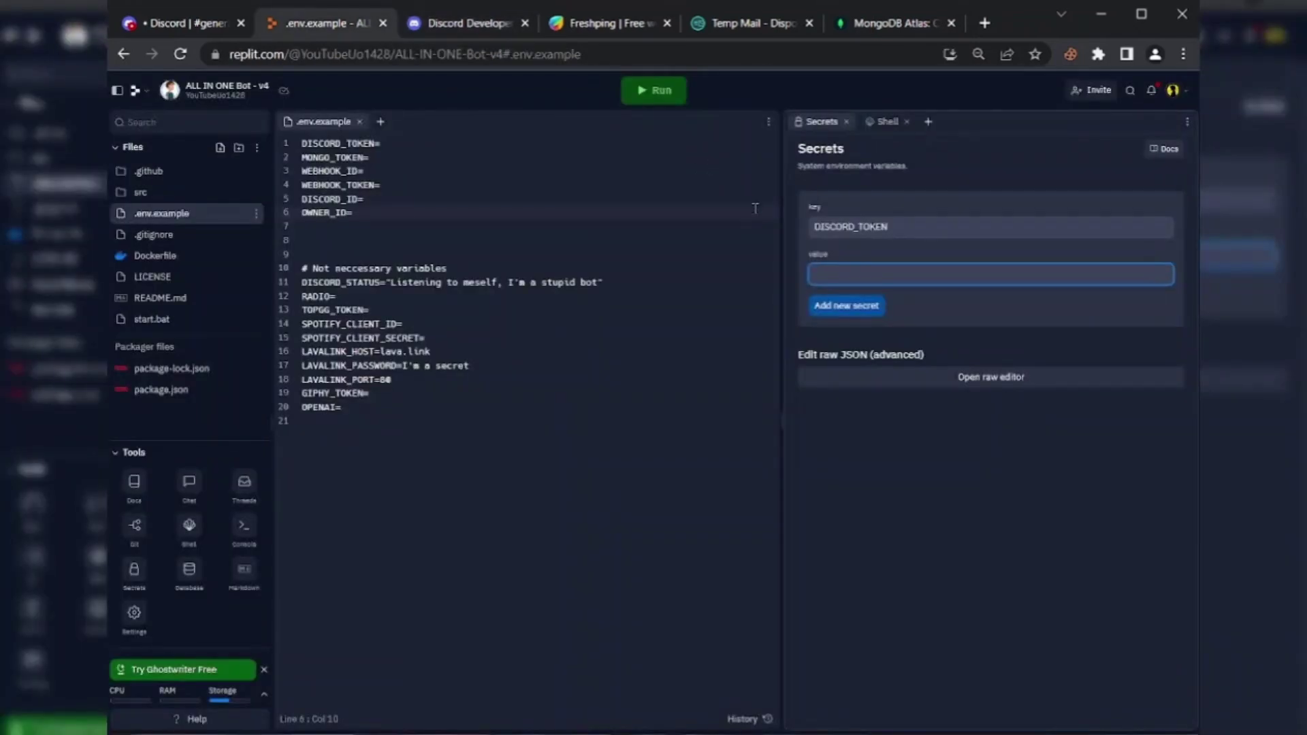
key("ctrl+v")
left_click(847, 326)
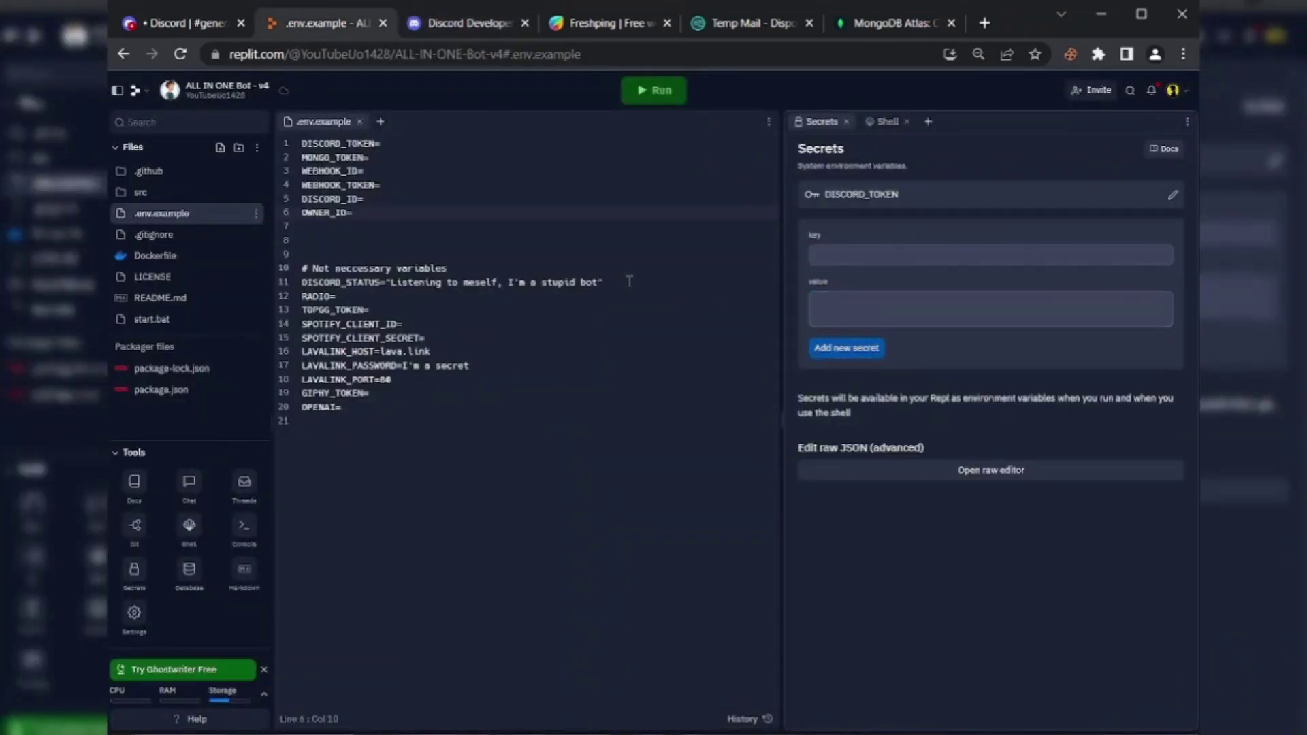
Copy WEBHOOK_ID from .env.example into a new secret's key field
double_click(338, 171)
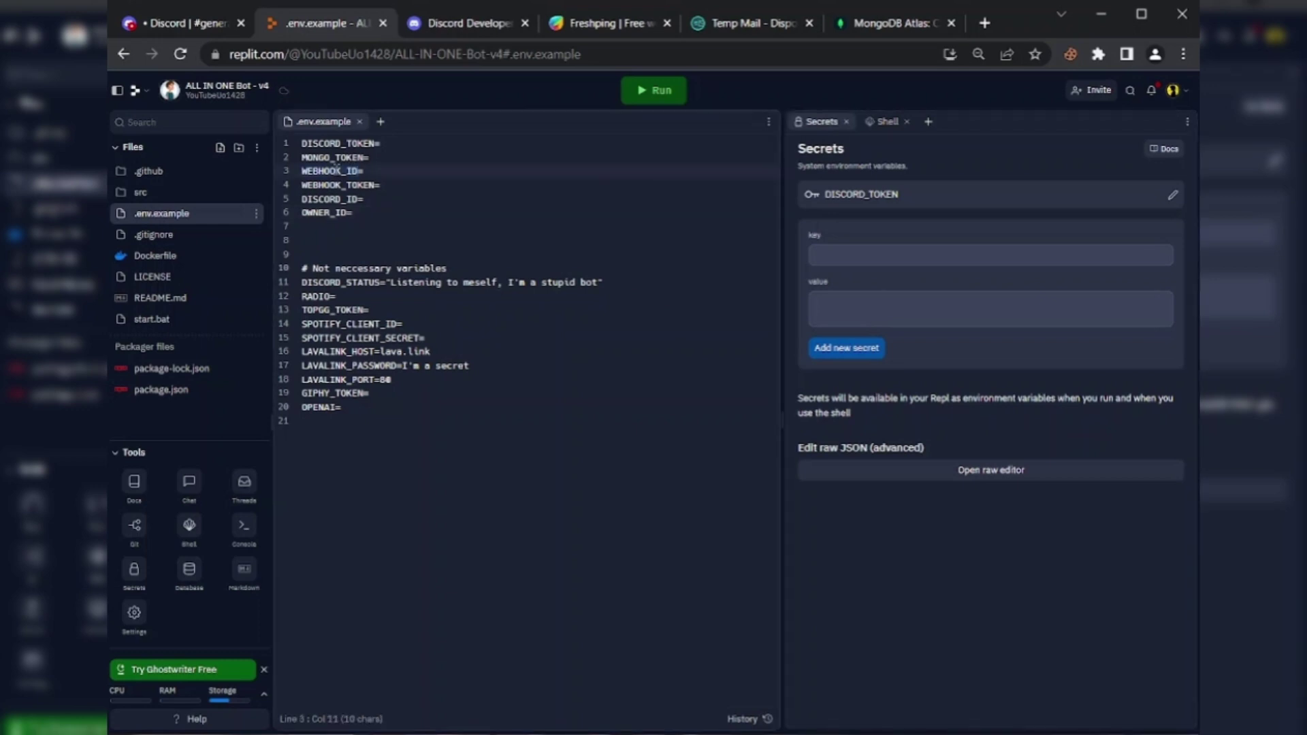
left_click(819, 249)
key("ctrl+v")
Create a webhook in the #general channel's Integrations settings and expand its details
left_click(126, 23)
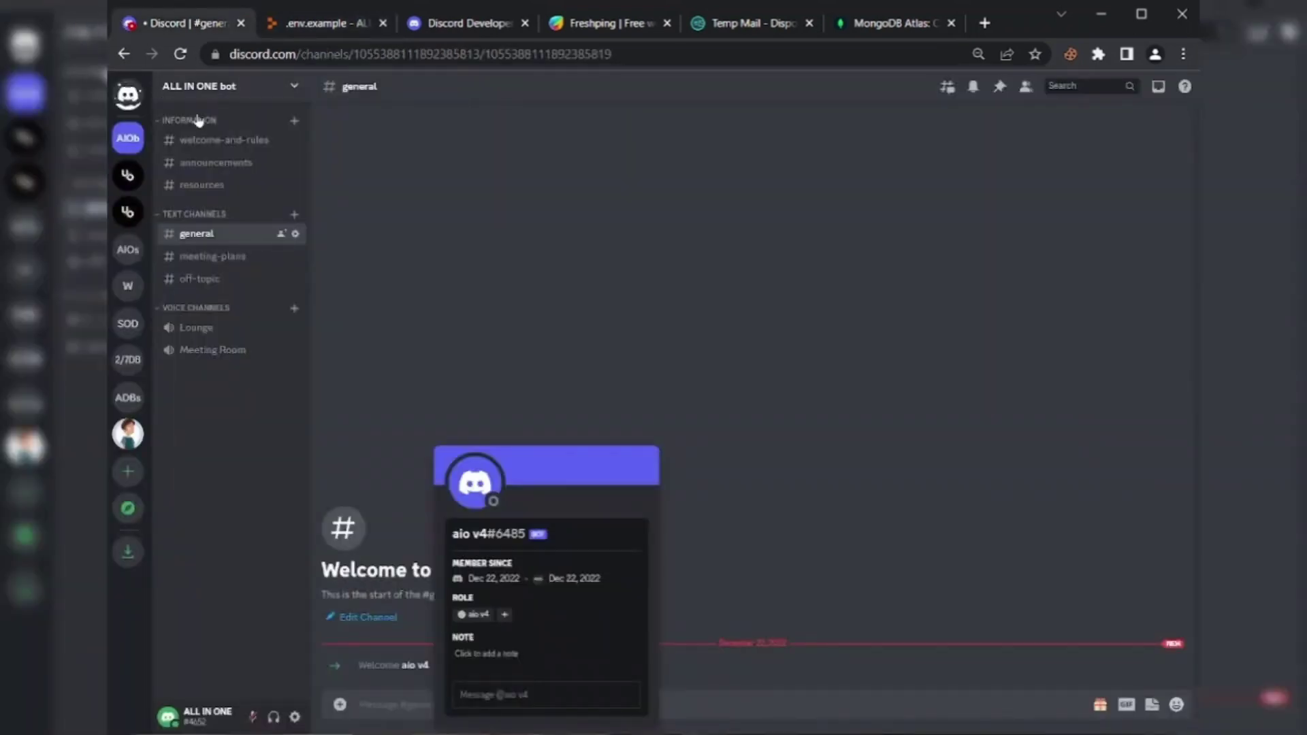
left_click(295, 233)
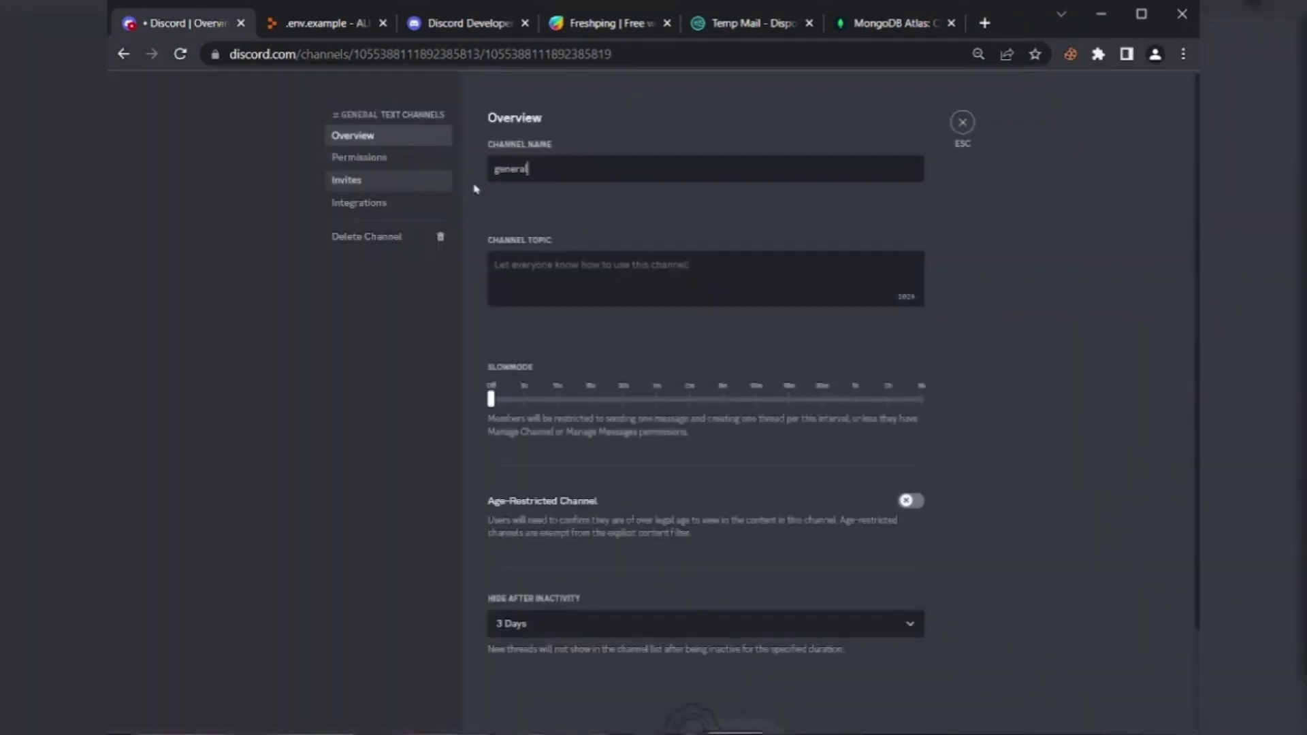
left_click(352, 205)
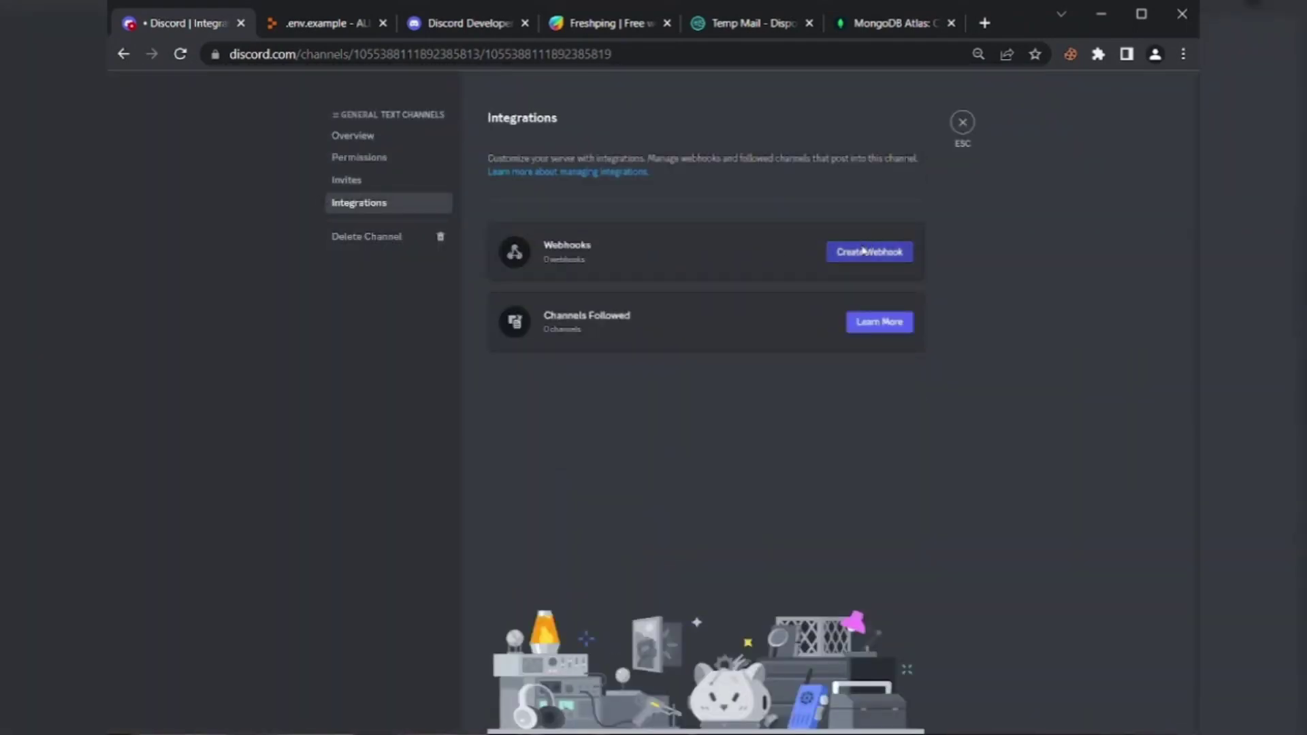
left_click(862, 251)
left_click(755, 314)
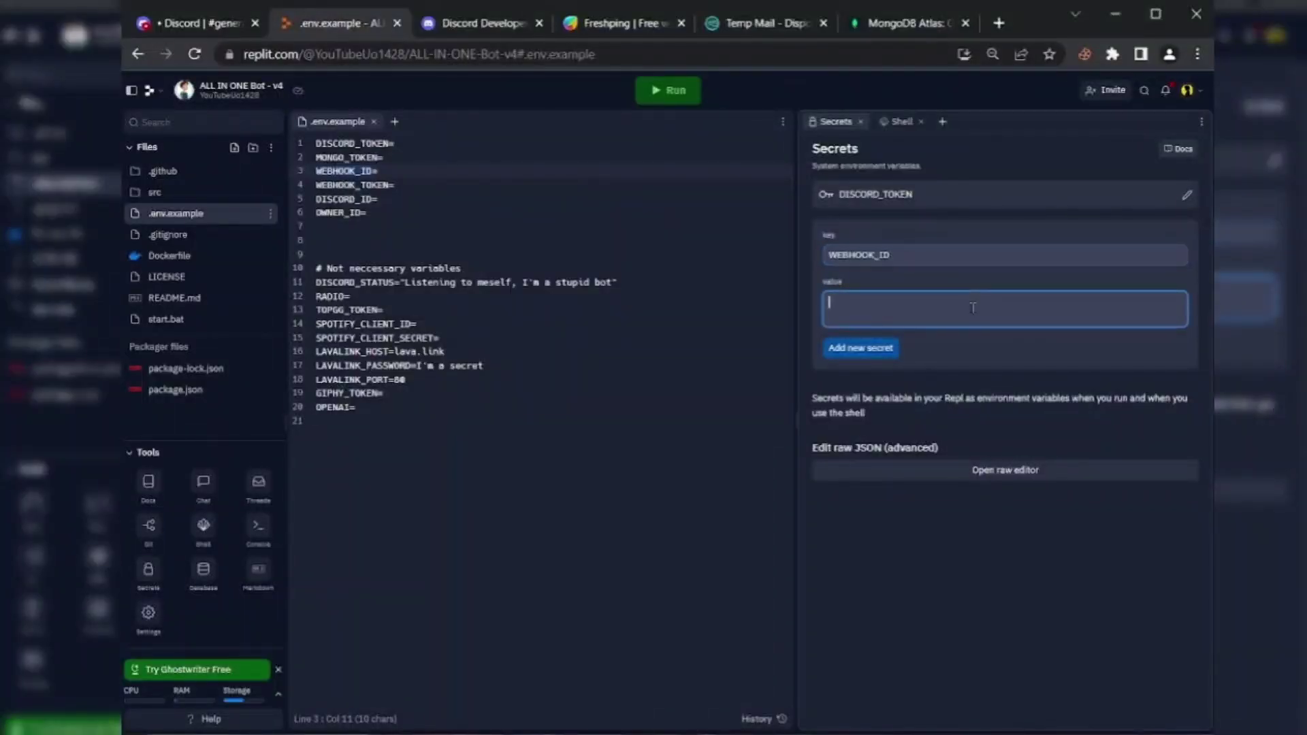
Save the WEBHOOK_ID and WEBHOOK_TOKEN secrets, then copy DISCORD_ID into a new key field
key("ctrl+v")
left_click(890, 343)
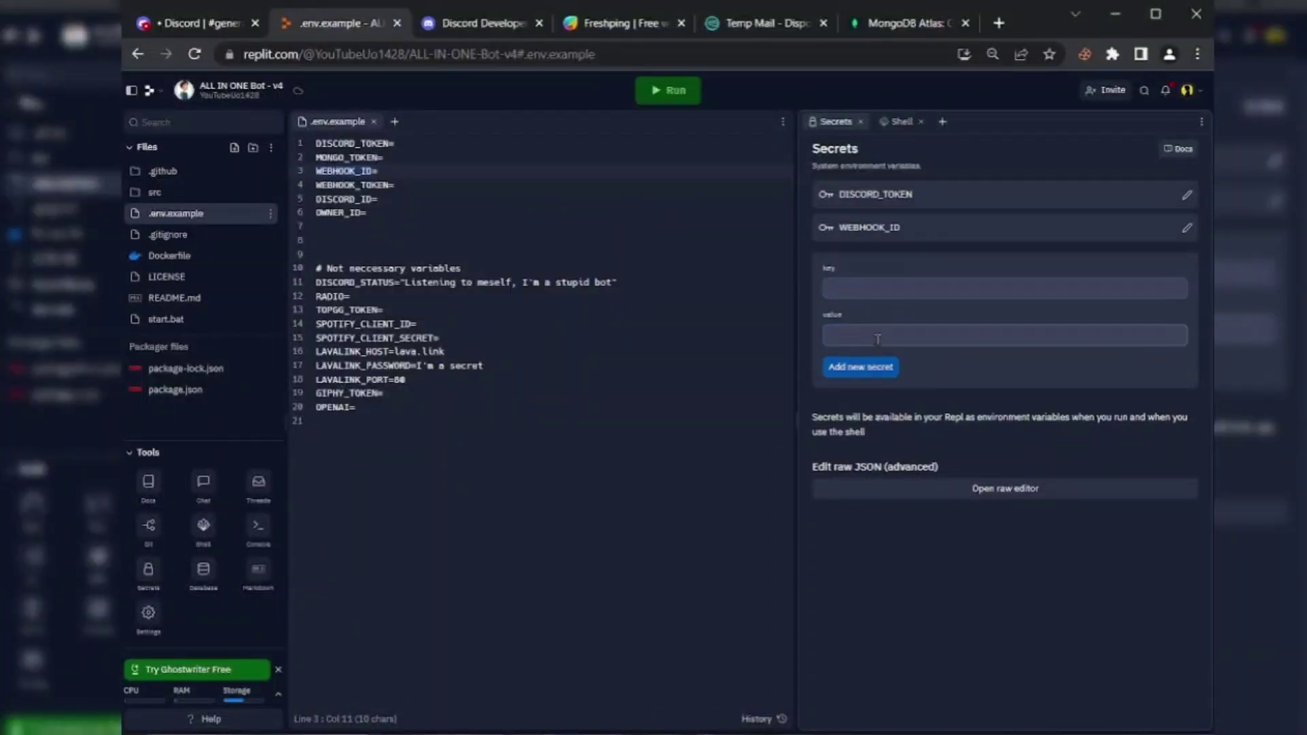
left_click(869, 288)
type("WEBHOOK_TOKEN")
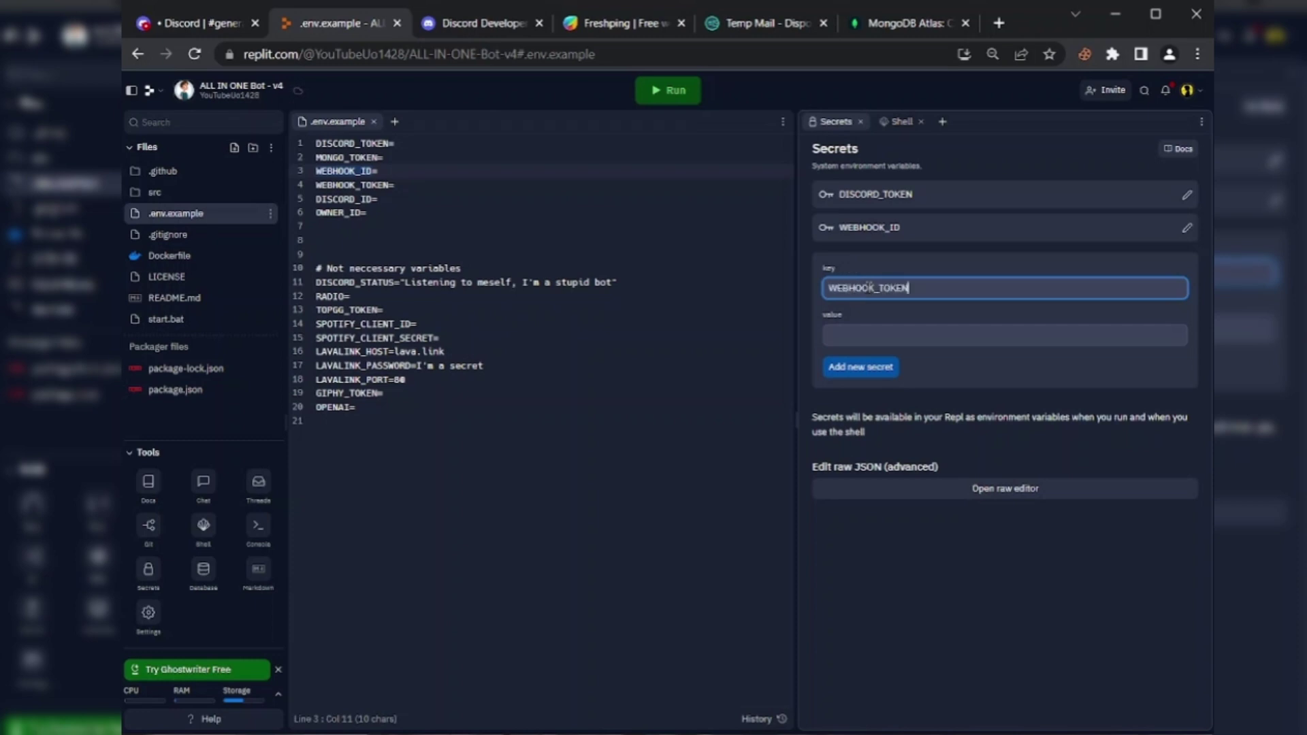
key("Tab")
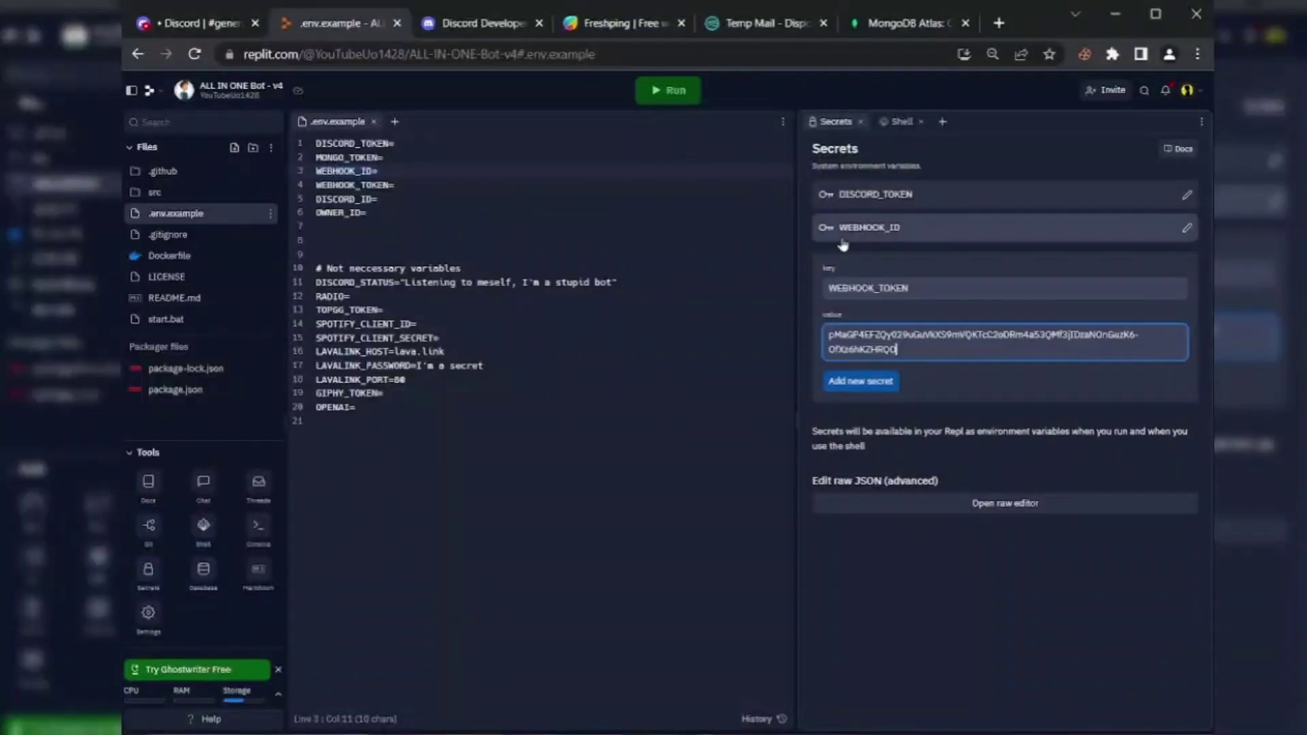
left_click(872, 384)
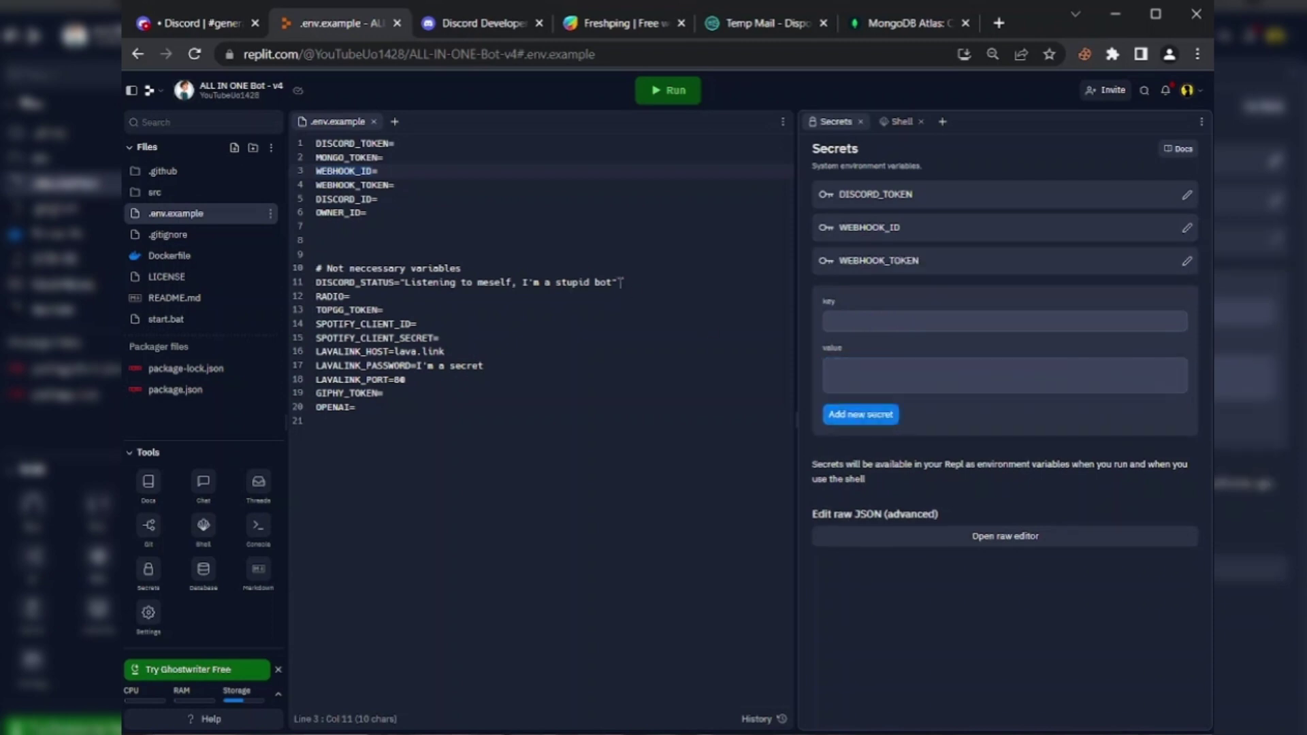
double_click(323, 199)
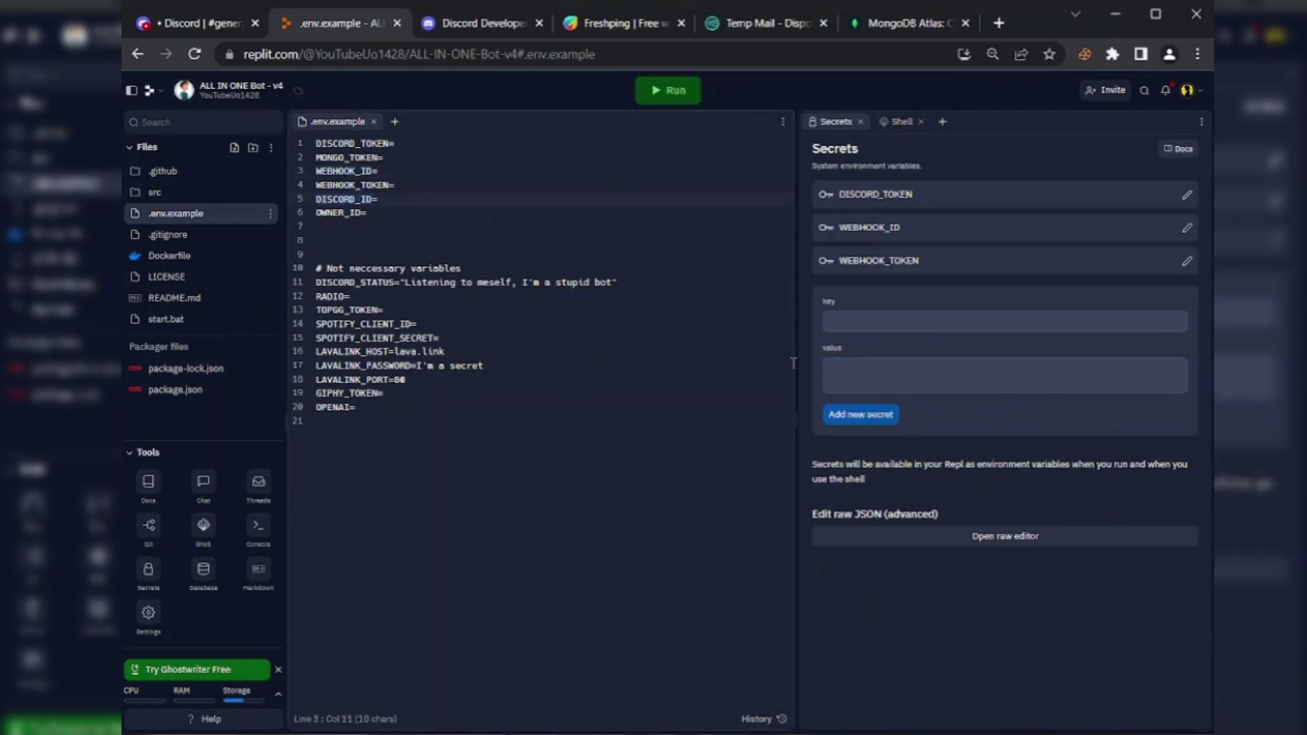
left_click(898, 325)
Add a DISCORD_ID secret holding the application's Client ID from OAuth2 > General
left_click(872, 367)
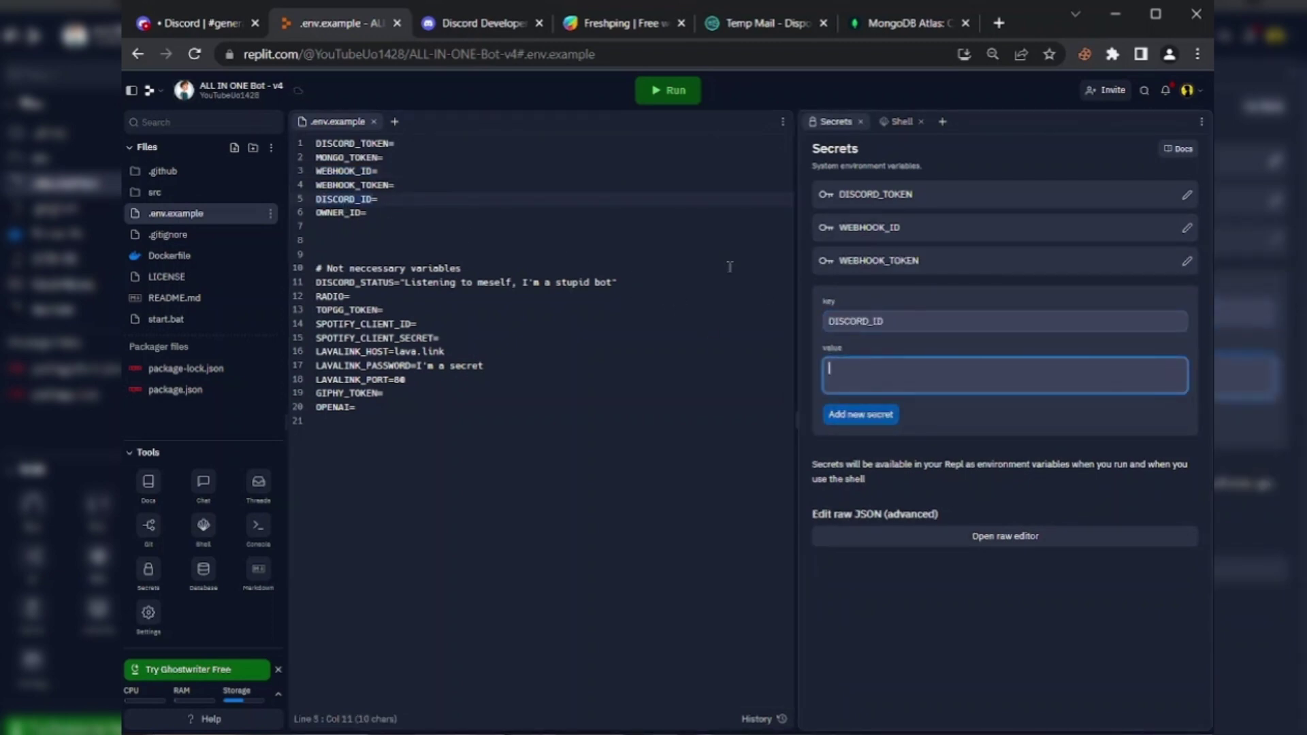
left_click(470, 31)
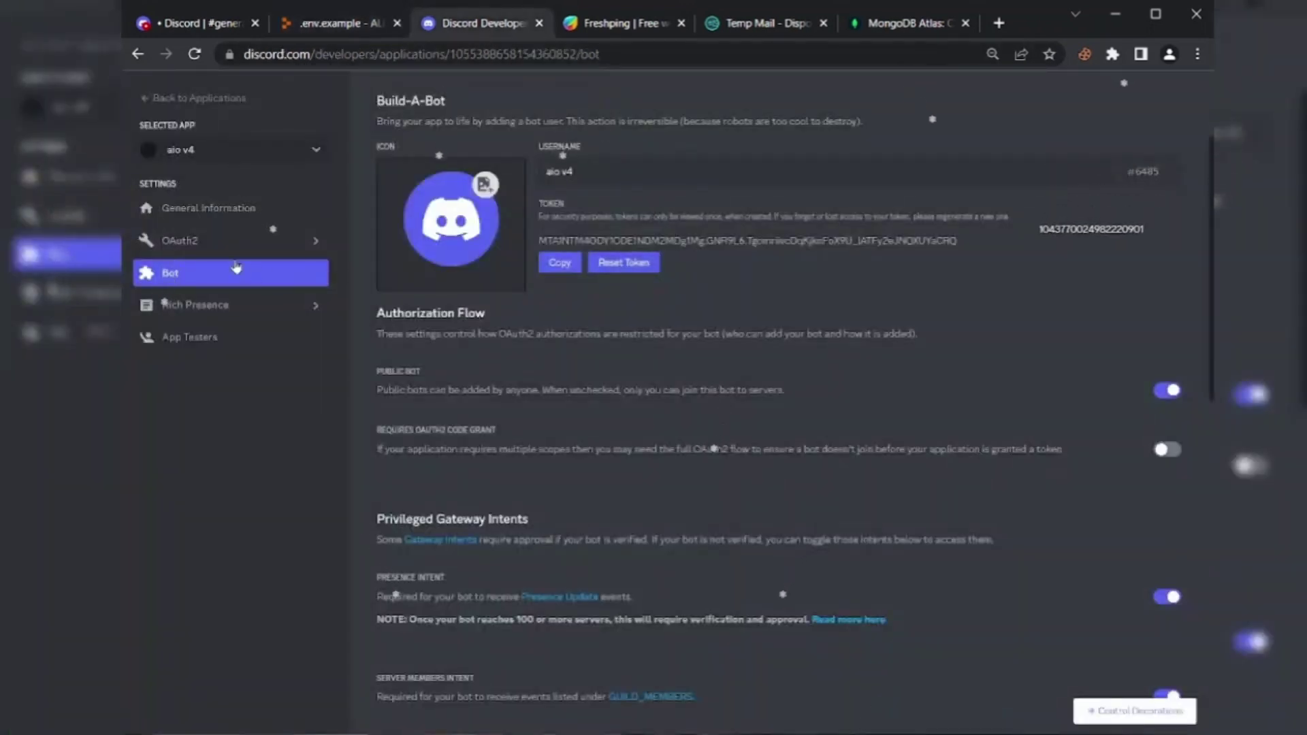
left_click(180, 242)
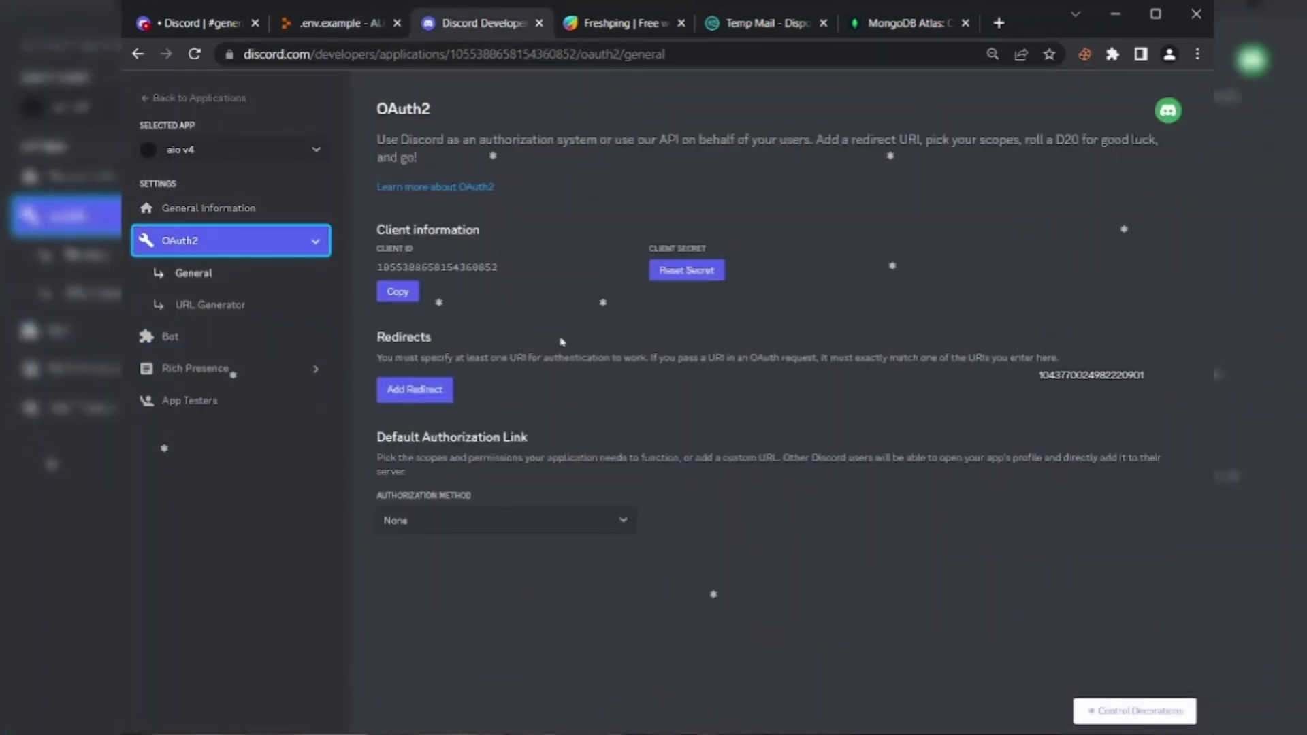
left_click(398, 292)
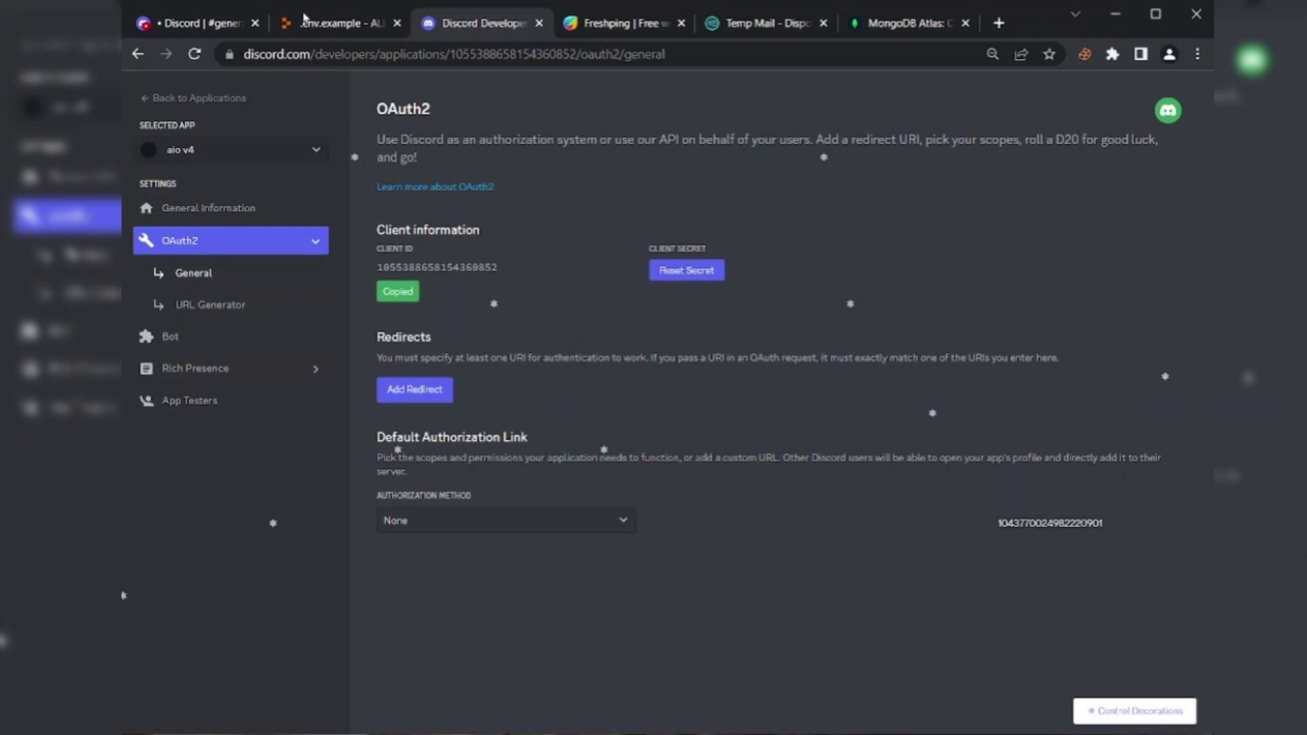
left_click(337, 22)
key("ctrl+v")
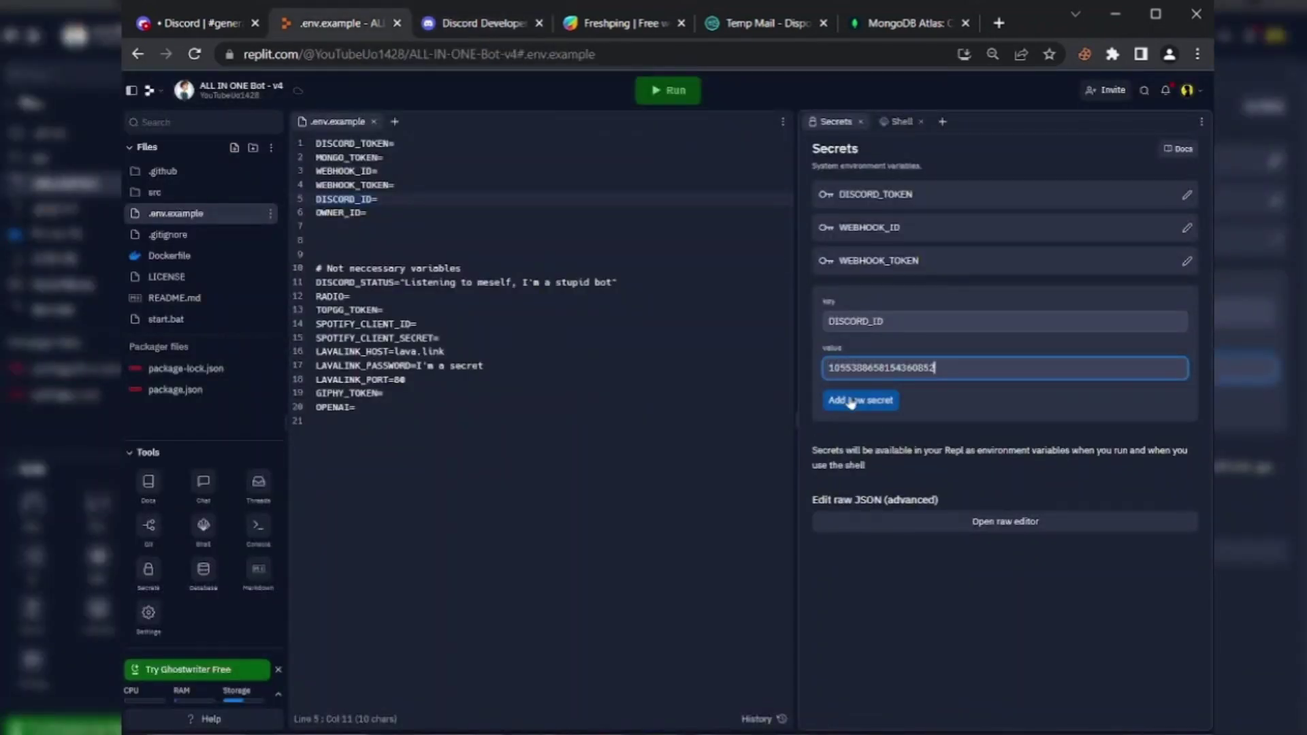
left_click(869, 401)
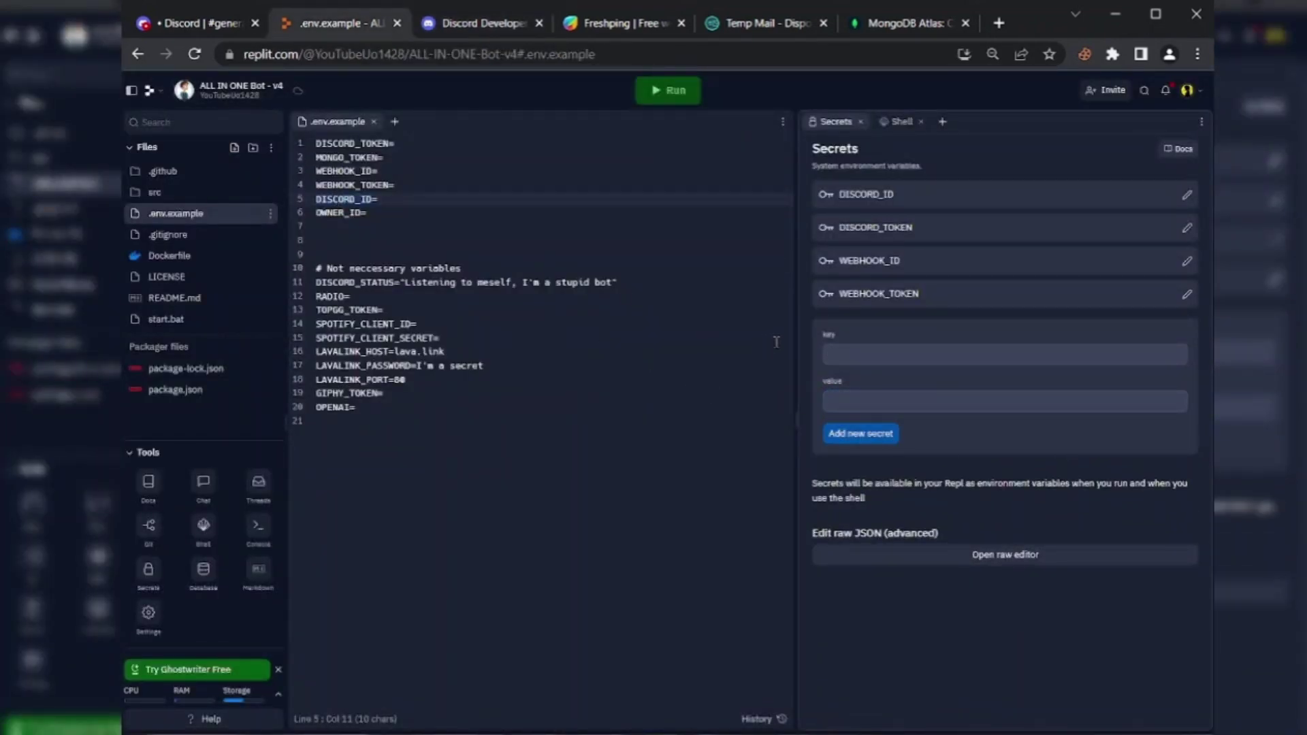
Add the OWNER_ID secret
left_click(872, 354)
type("OWNER")
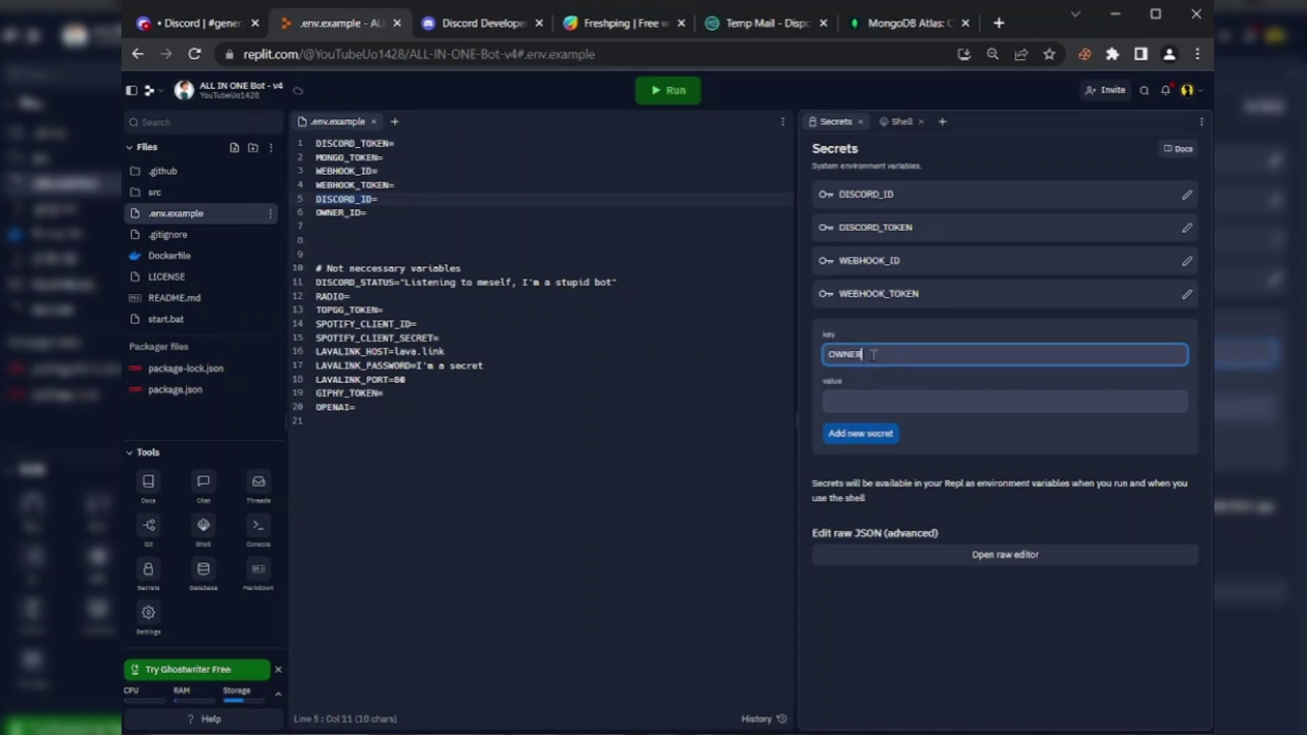
key("Tab")
left_click(873, 355)
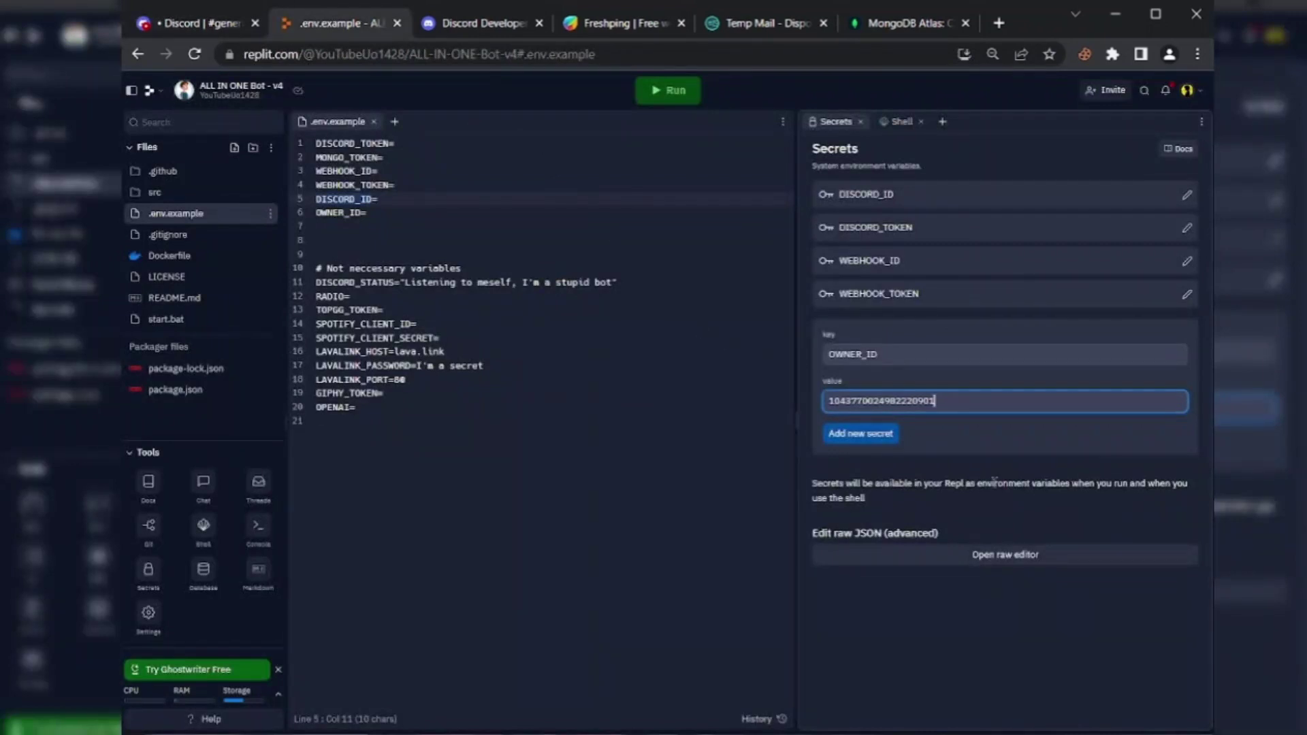
left_click(882, 432)
Add the DISCORD_STATUS secret, enter MONGO_TOKEN as the next key, and bring up MongoDB Atlas
left_click(355, 281)
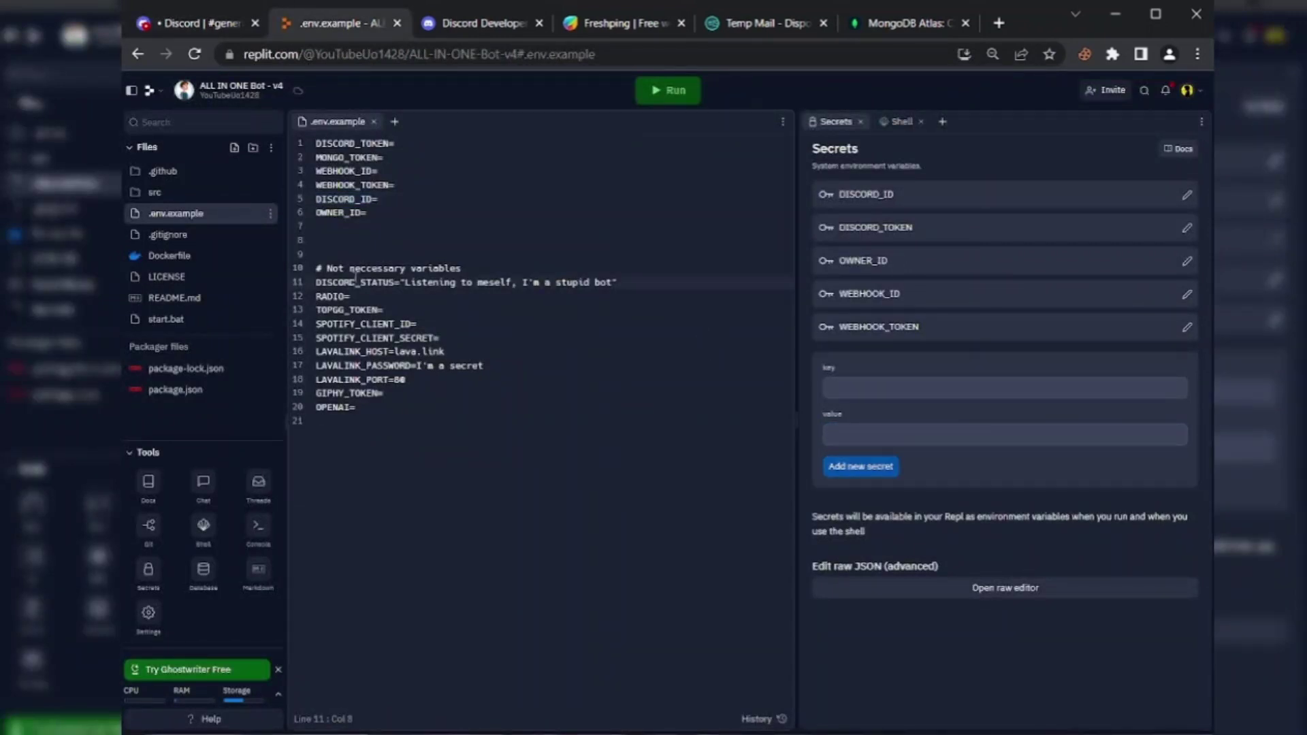
left_click(856, 389)
left_click(935, 437)
type("UR BOT STATUS HERE")
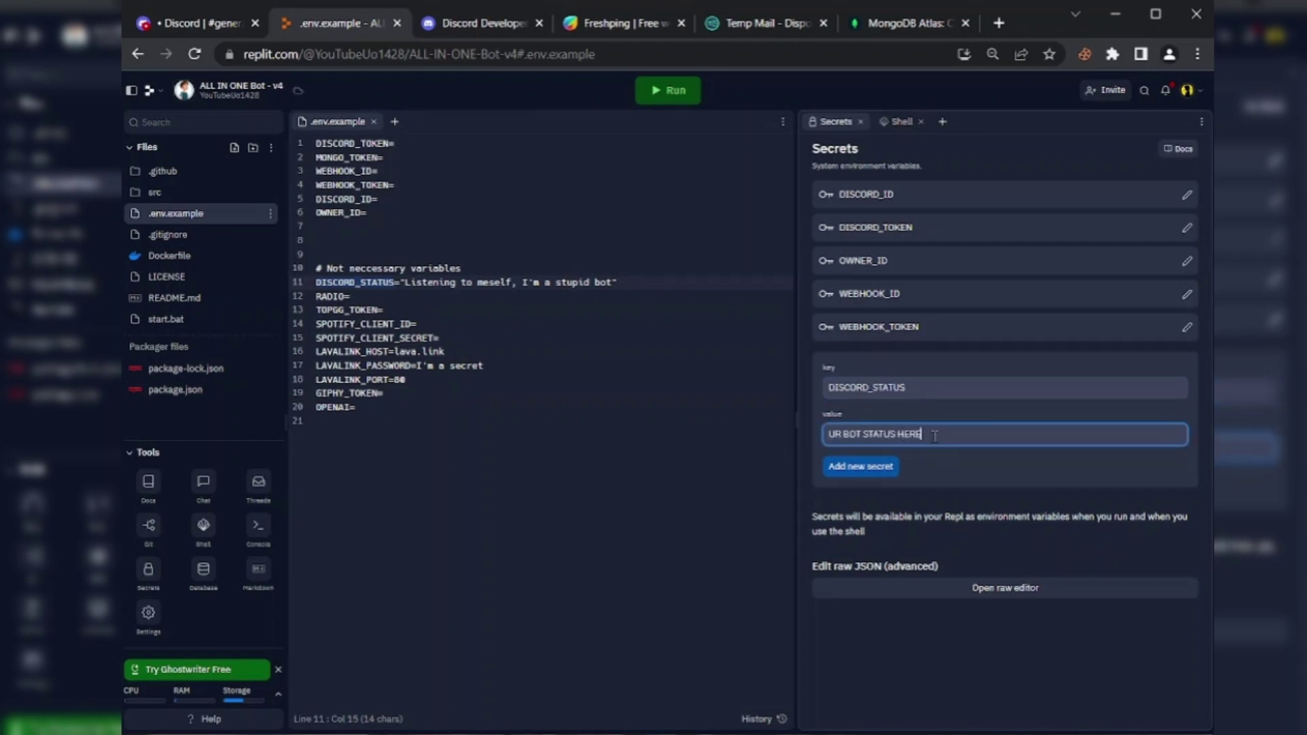
left_click(885, 468)
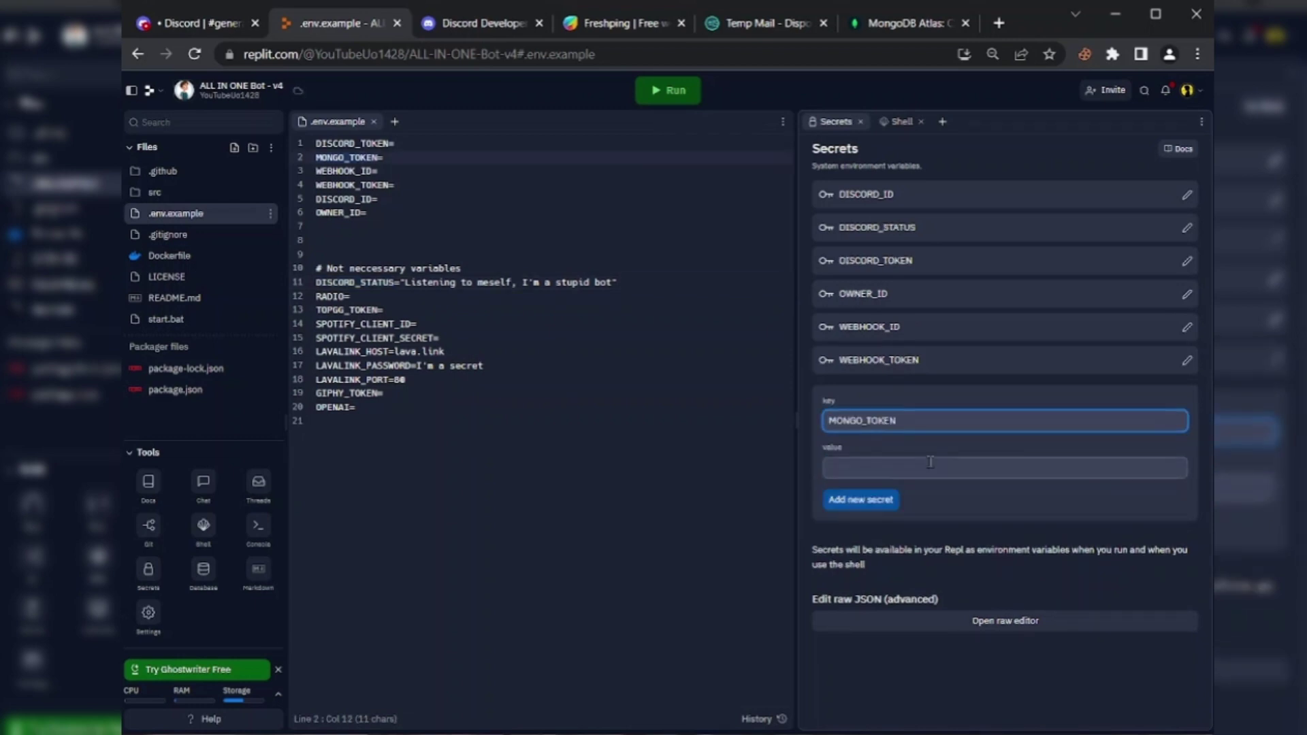
left_click(930, 461)
left_click(889, 24)
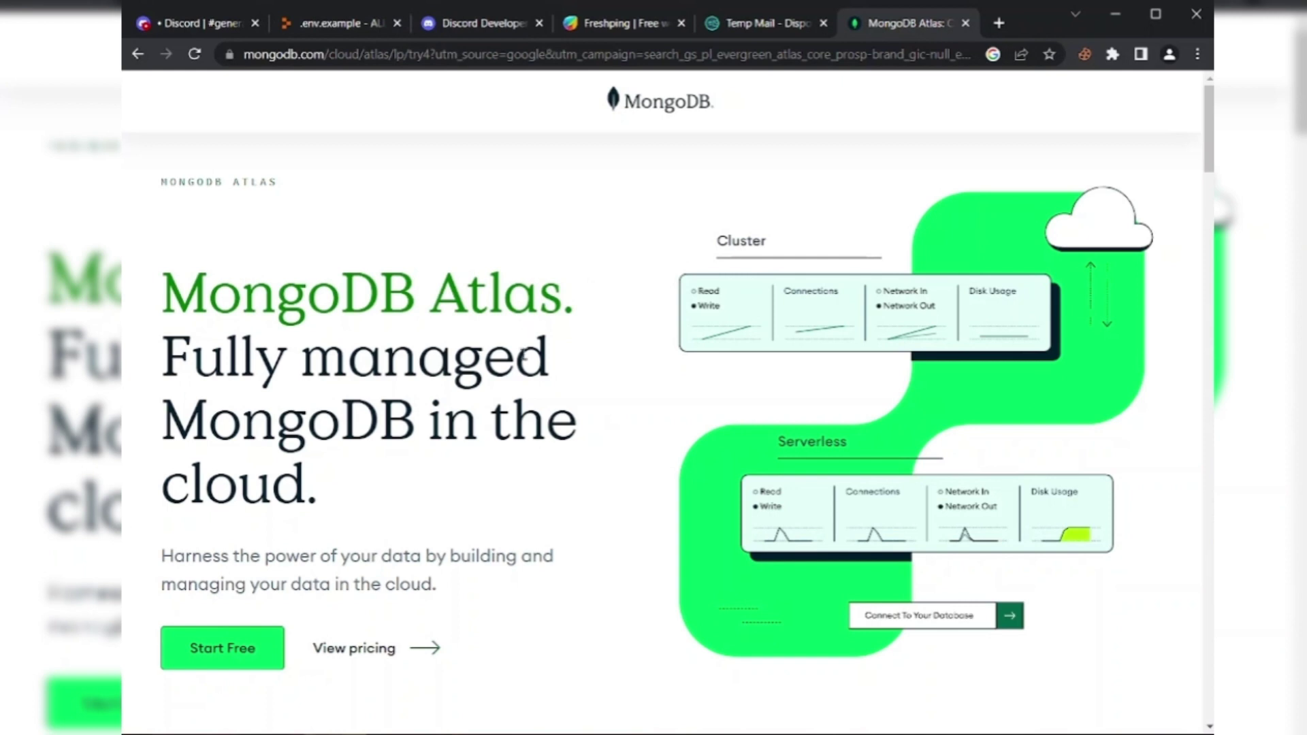
Complete Atlas onboarding: building a new application, type Other, preferred language JavaScript
left_click(206, 645)
left_click(570, 401)
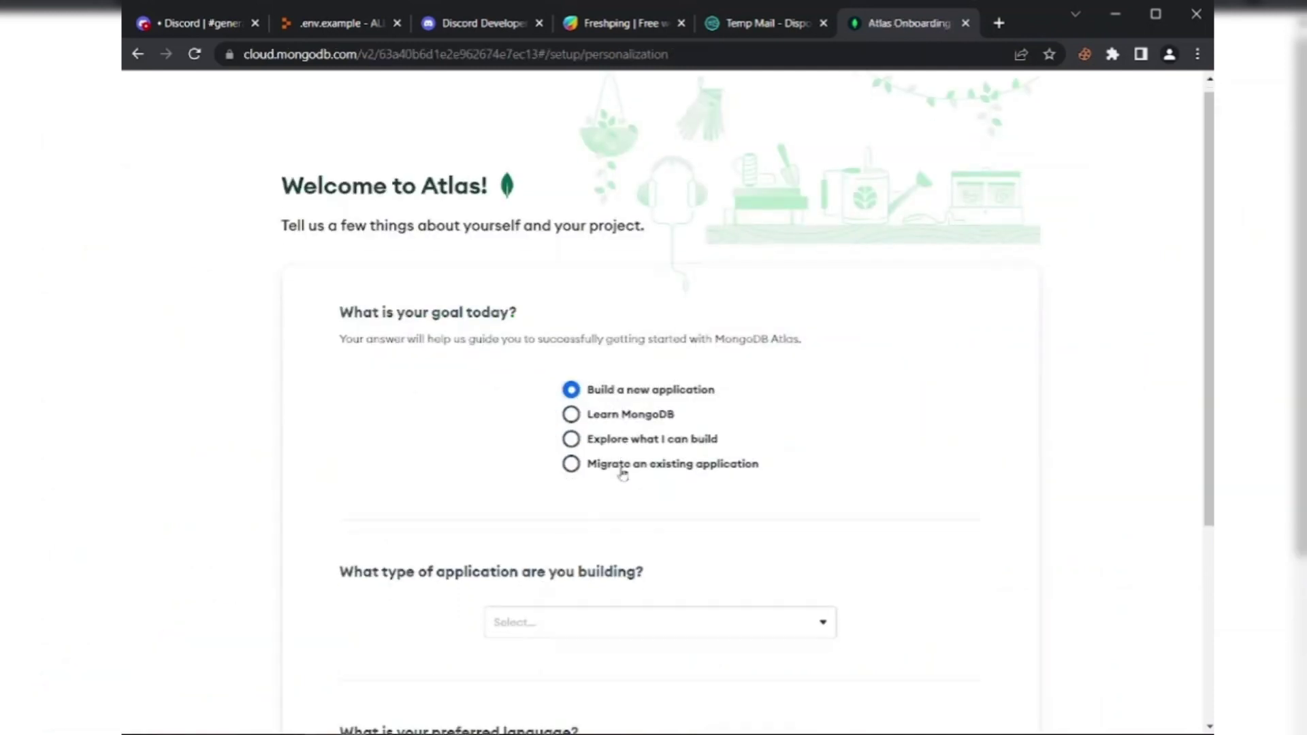
scroll(592, 471, "down", 2)
left_click(573, 461)
scroll(613, 572, "down", 3)
scroll(572, 552, "down", 1)
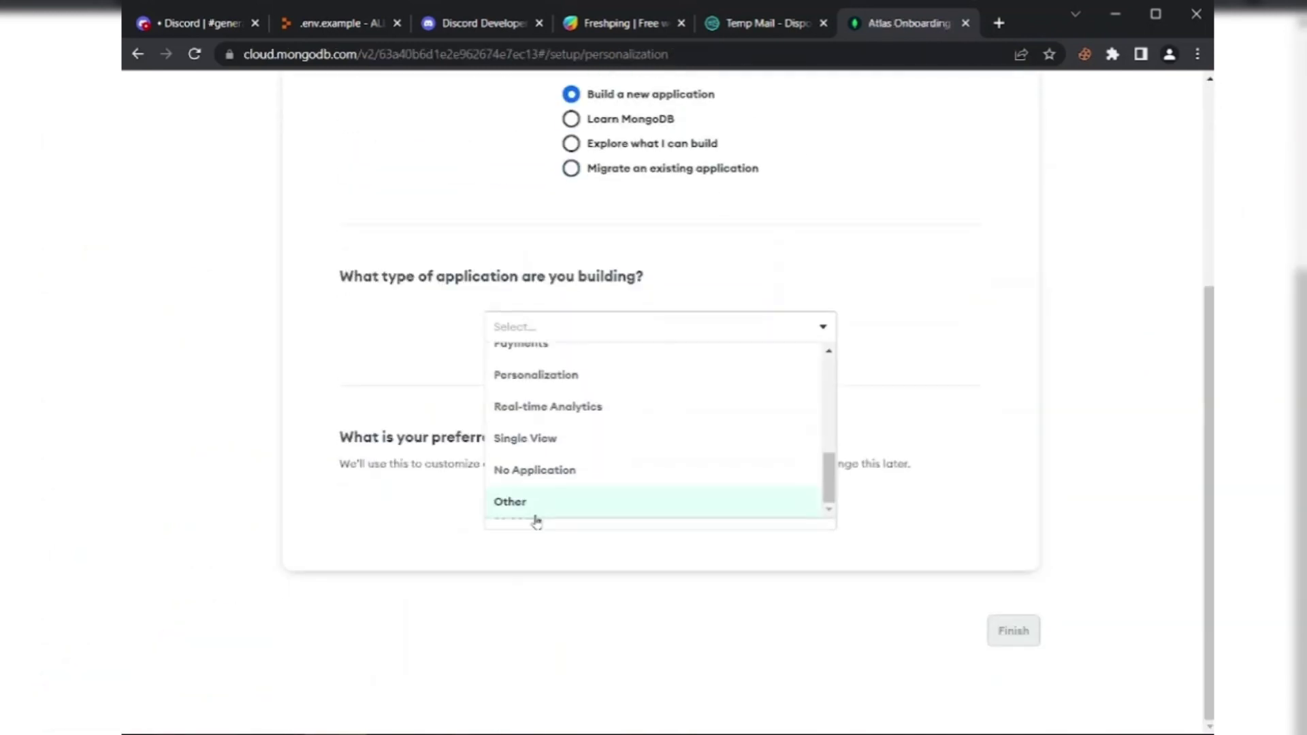
left_click(537, 499)
left_click(626, 407)
type("Discord")
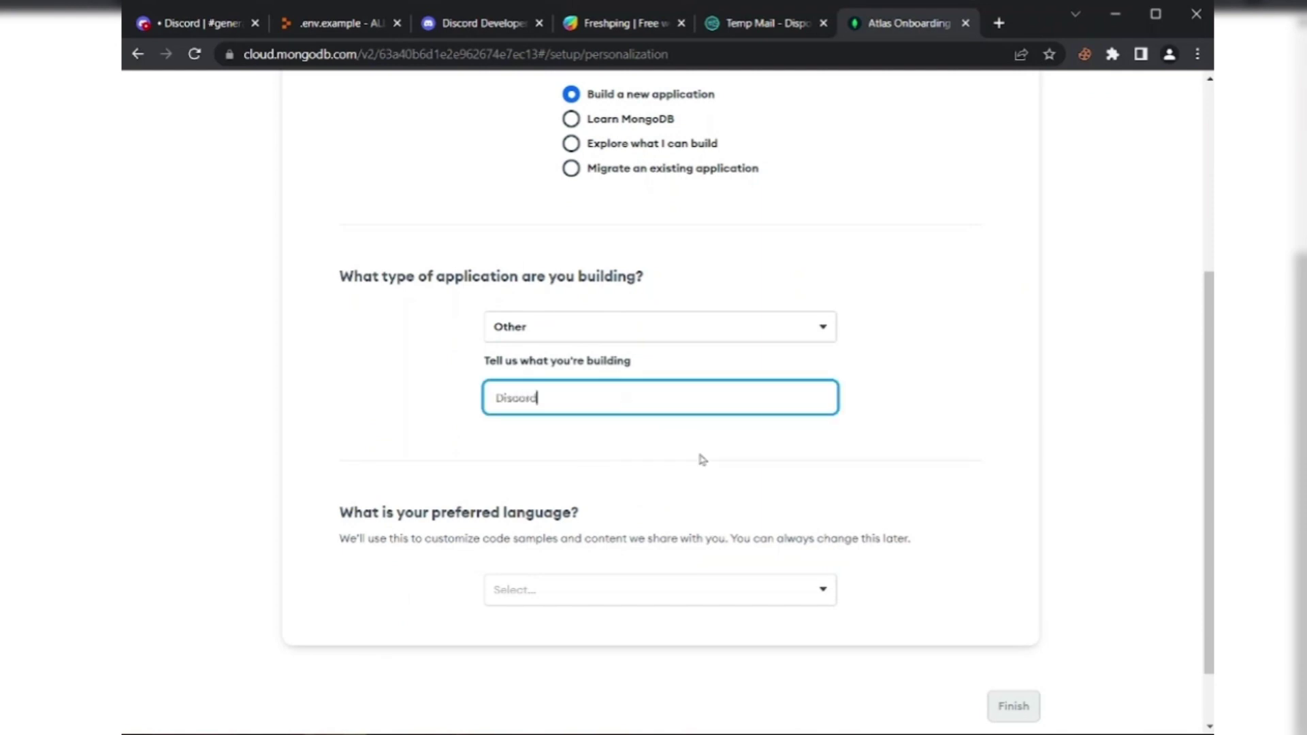
left_click(583, 590)
left_click(551, 622)
scroll(919, 642, "down", 1)
left_click(1011, 635)
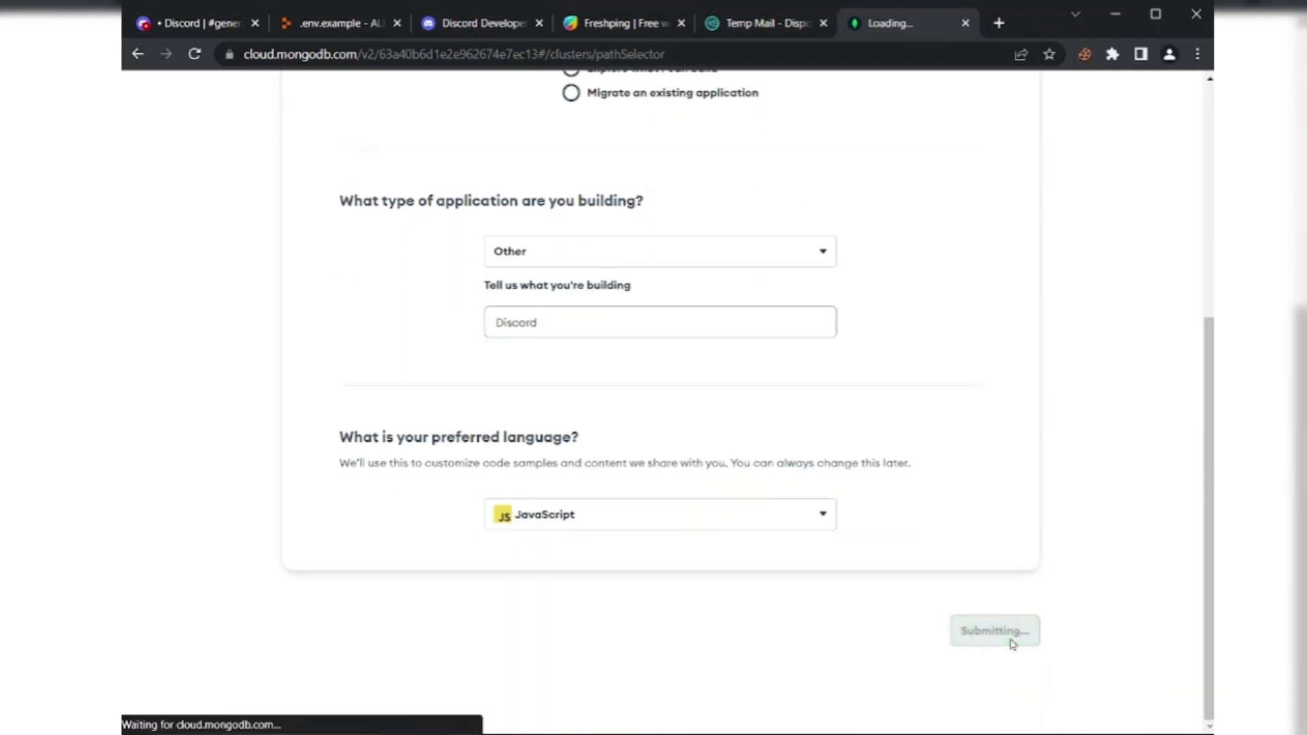
Create a database user with a password and allow network access from anywhere (0.0.0.0/0)
left_click(525, 619)
scroll(523, 552, "down", 2)
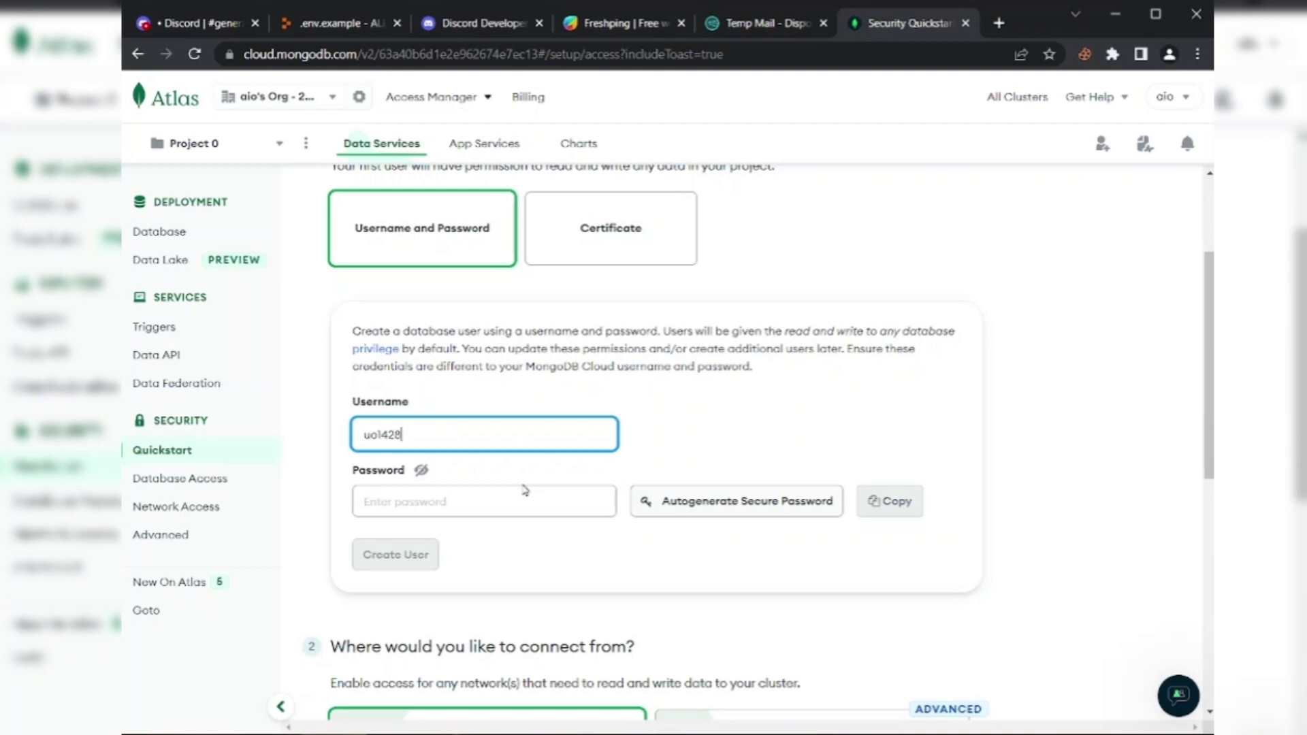
left_click(476, 502)
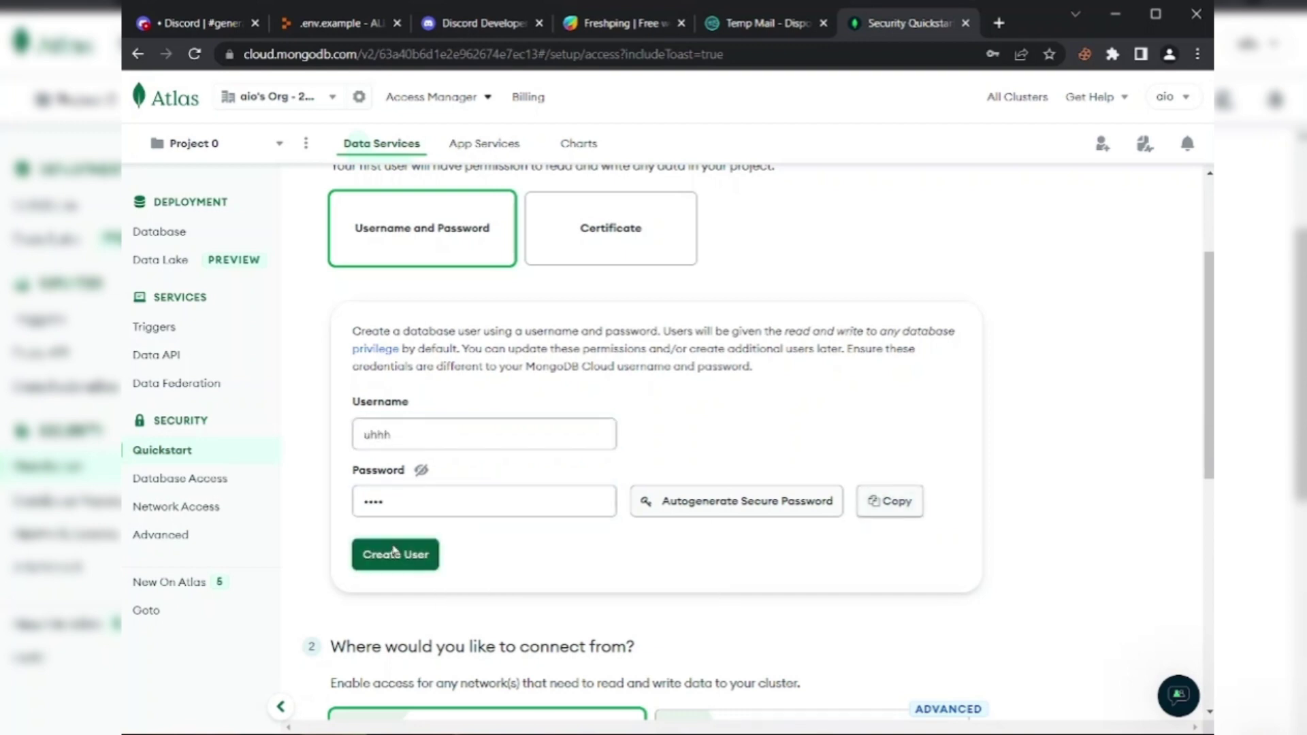
left_click(245, 506)
left_click(746, 627)
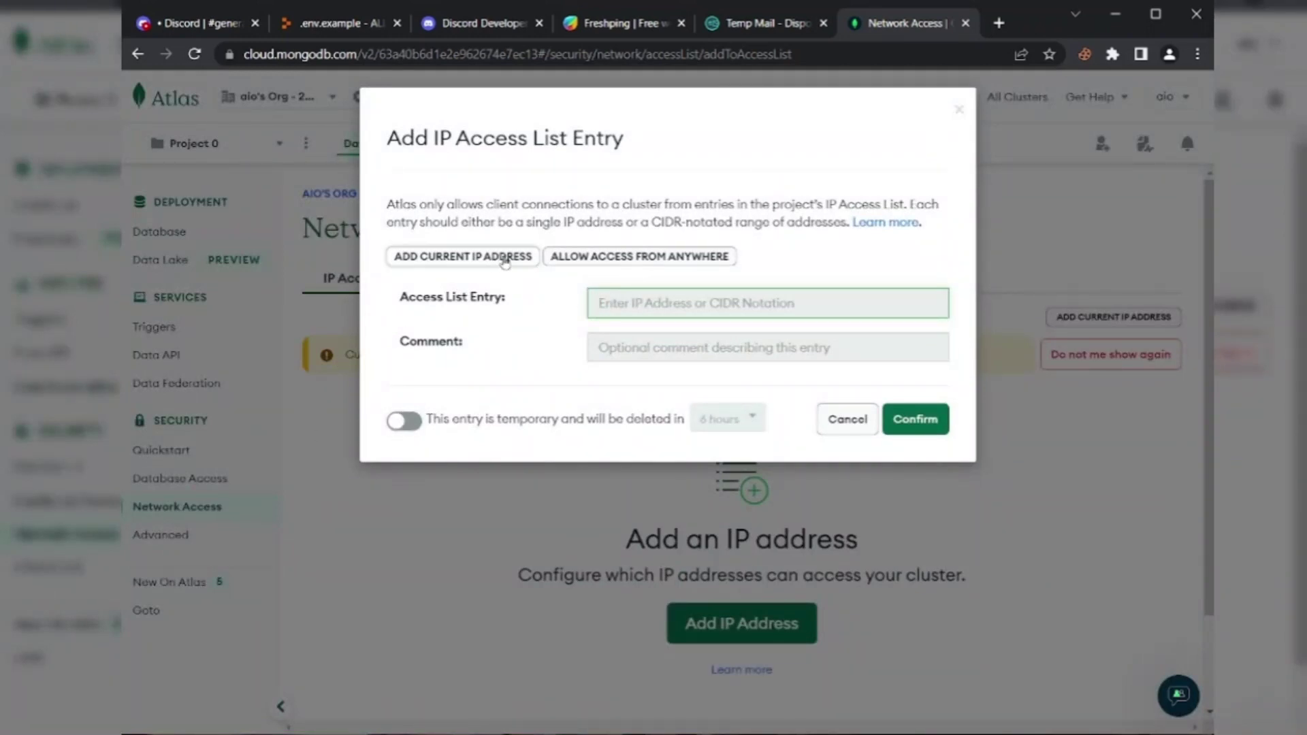
left_click(590, 261)
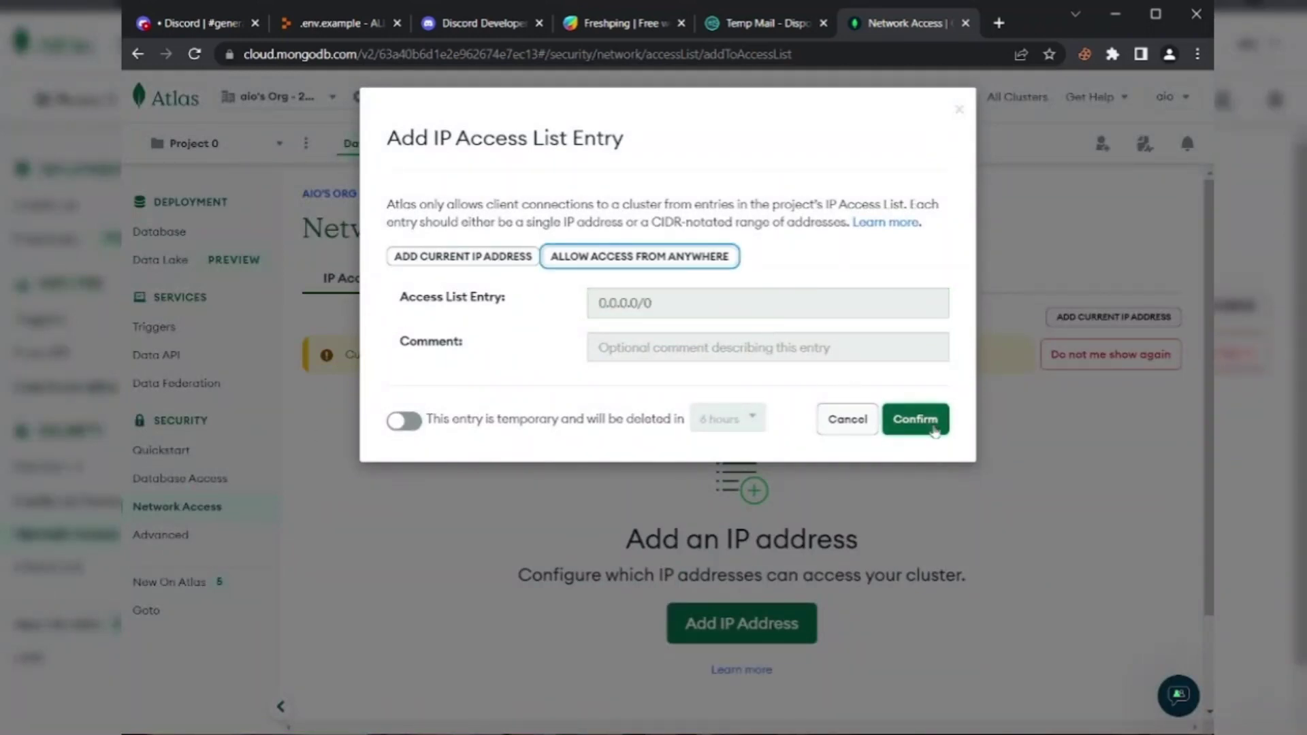
left_click(913, 423)
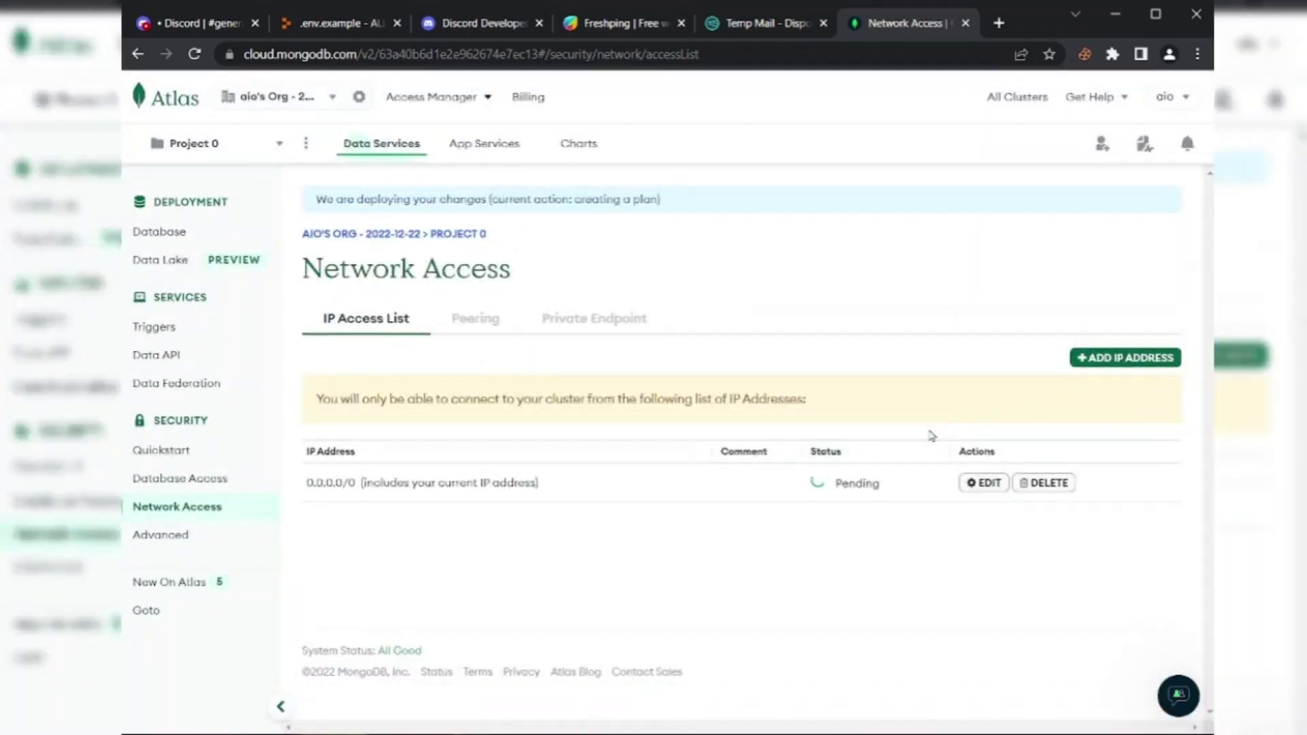
Copy Cluster0's Node.js connection string and paste it as MONGO_TOKEN's value in Replit
left_click(159, 231)
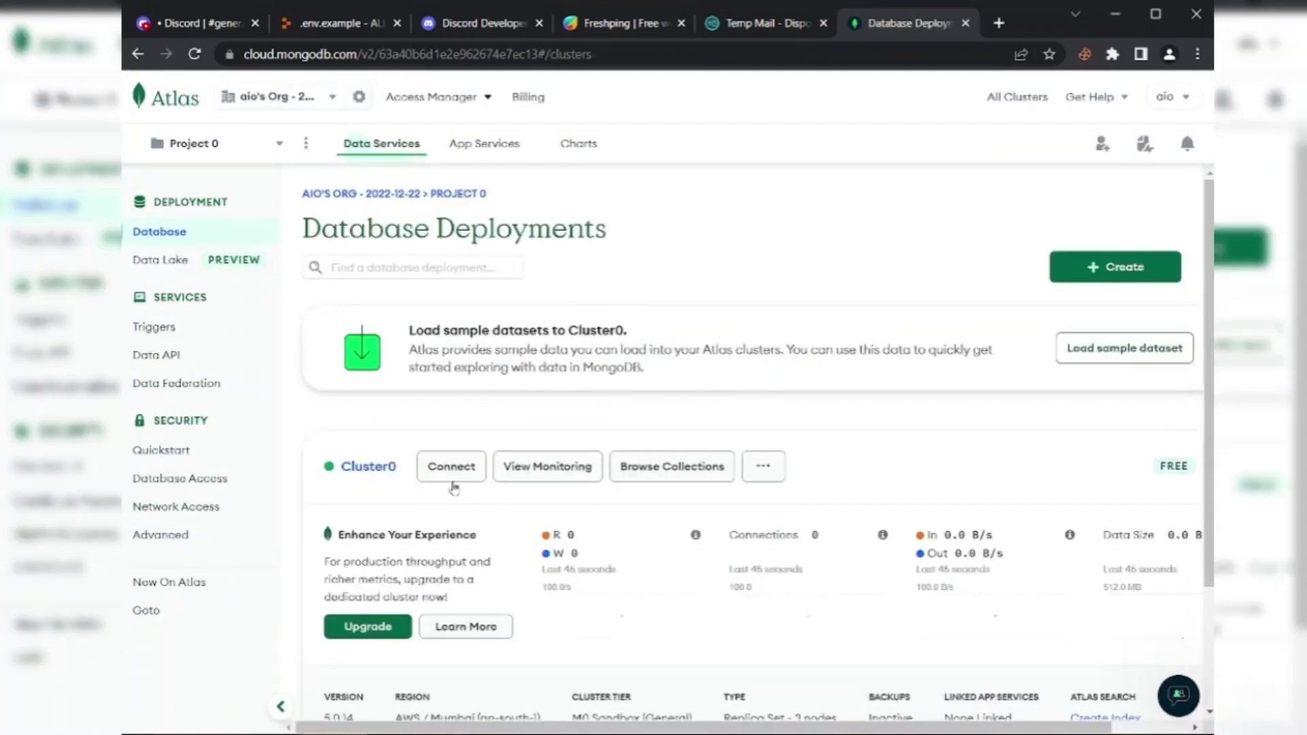
left_click(466, 477)
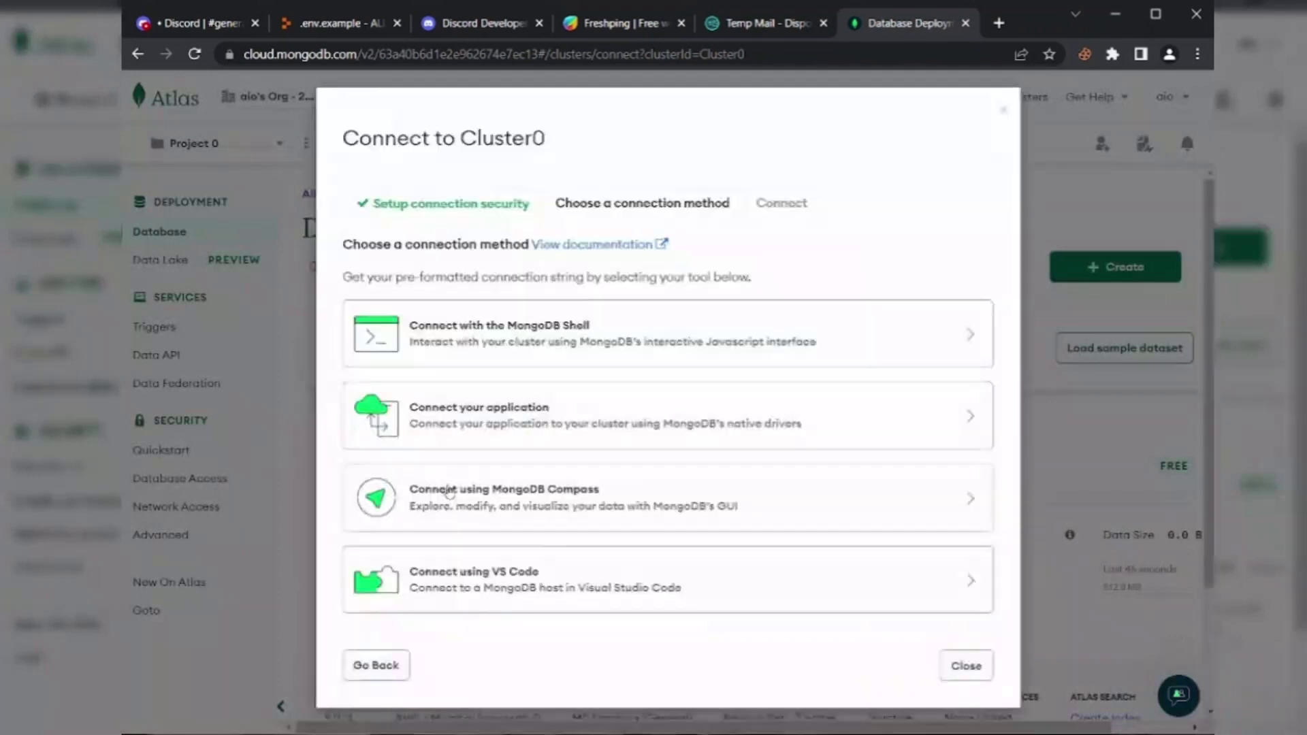
left_click(652, 411)
left_click(977, 424)
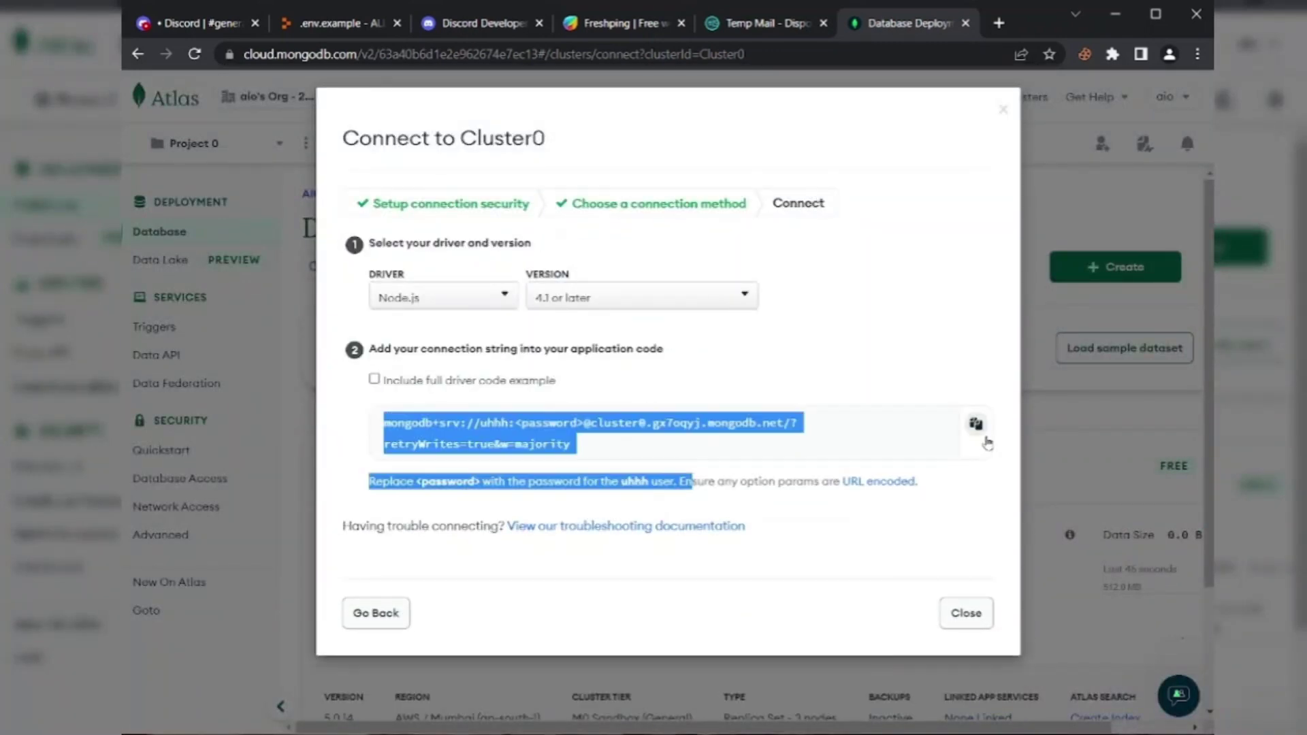
left_click(976, 427)
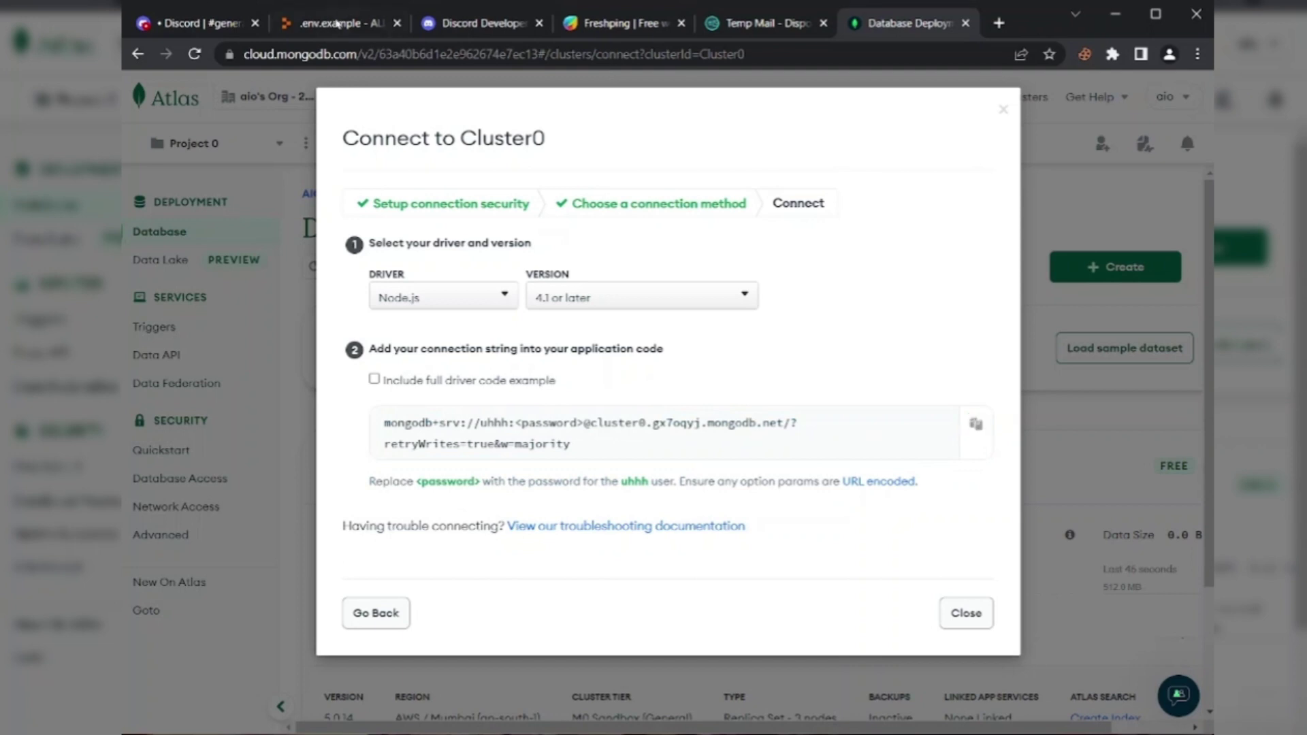
left_click(337, 22)
key("ctrl+v")
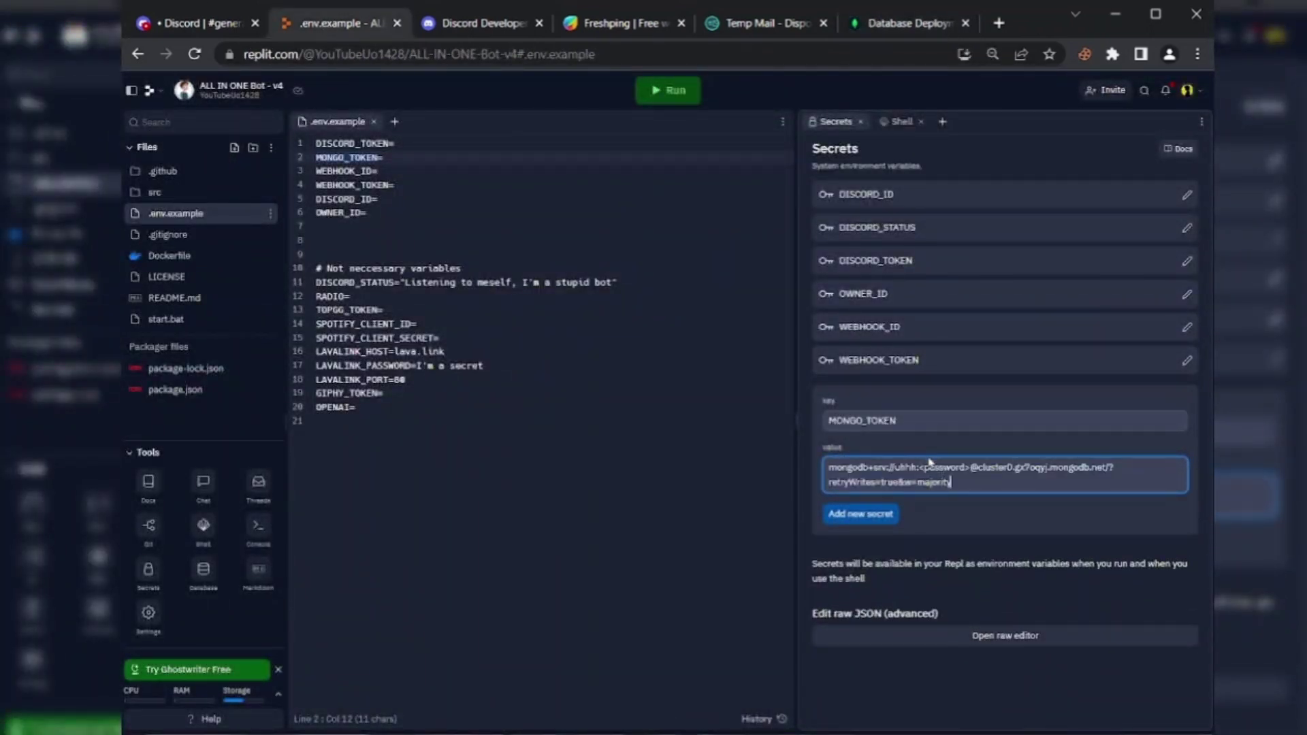
Replace the <password> placeholder in the connection string, save MONGO_TOKEN, and run the bot
left_click_drag(968, 467, 919, 467)
type("a")
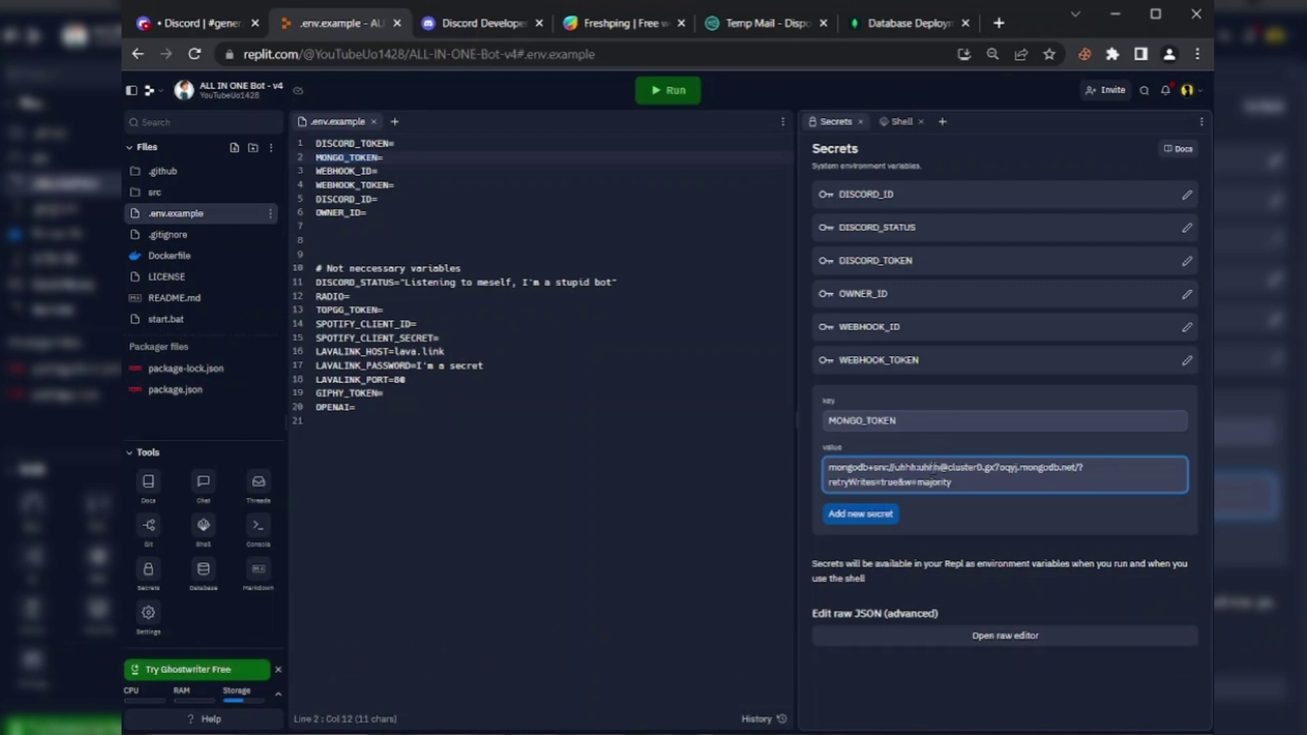
left_click(860, 519)
left_click(669, 98)
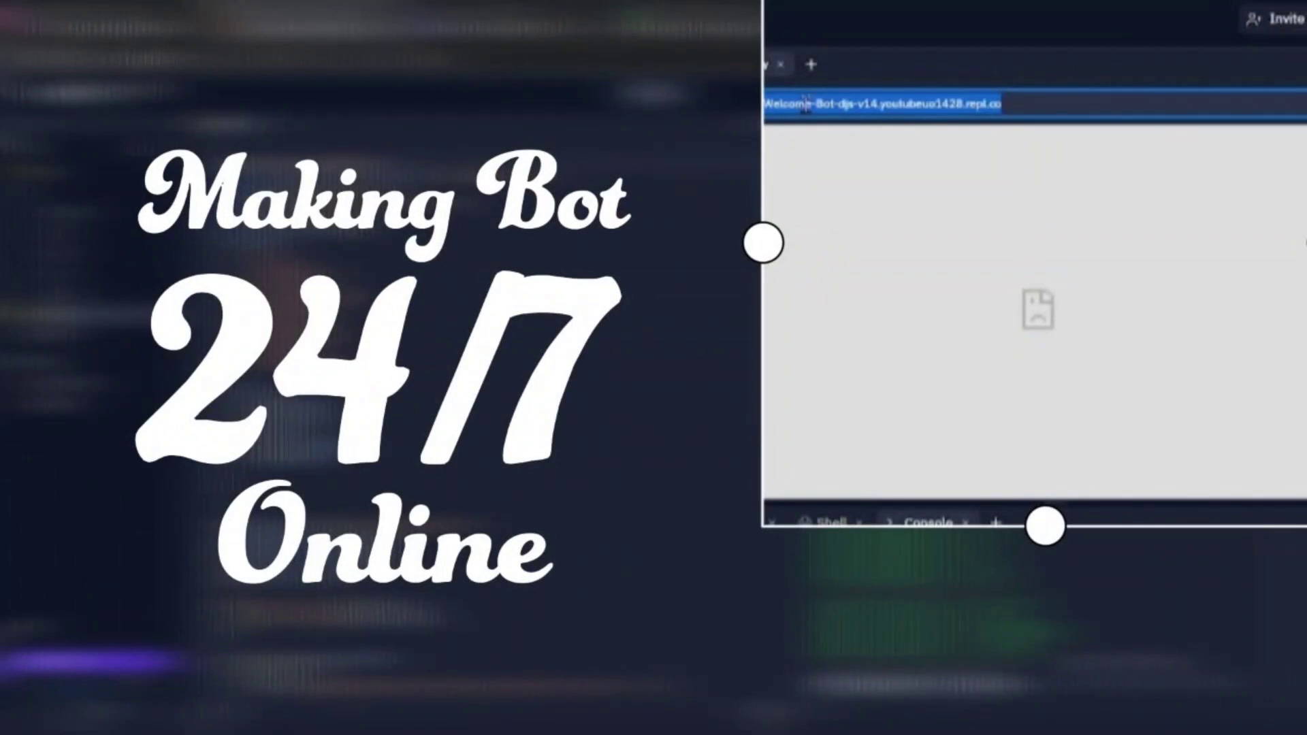
Copy the bot's repl.co web address into Freshping's URL field
right_click(807, 111)
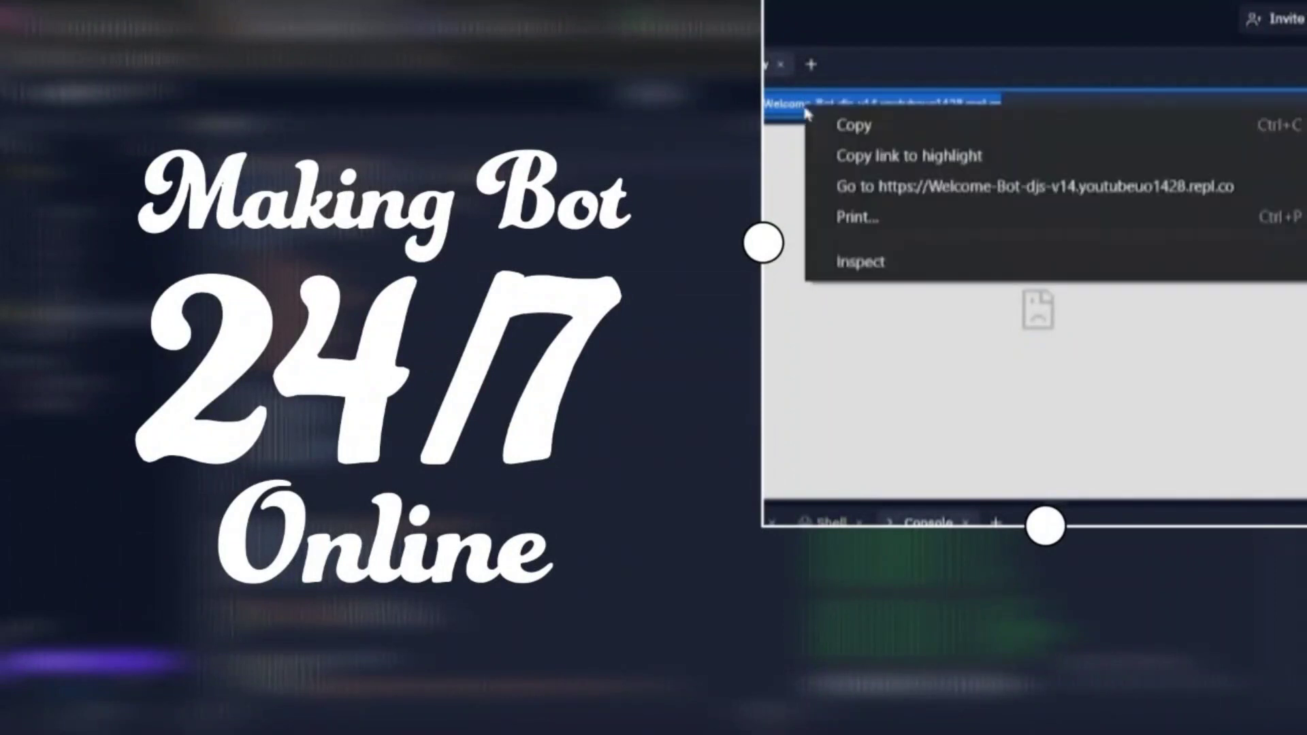
left_click(854, 136)
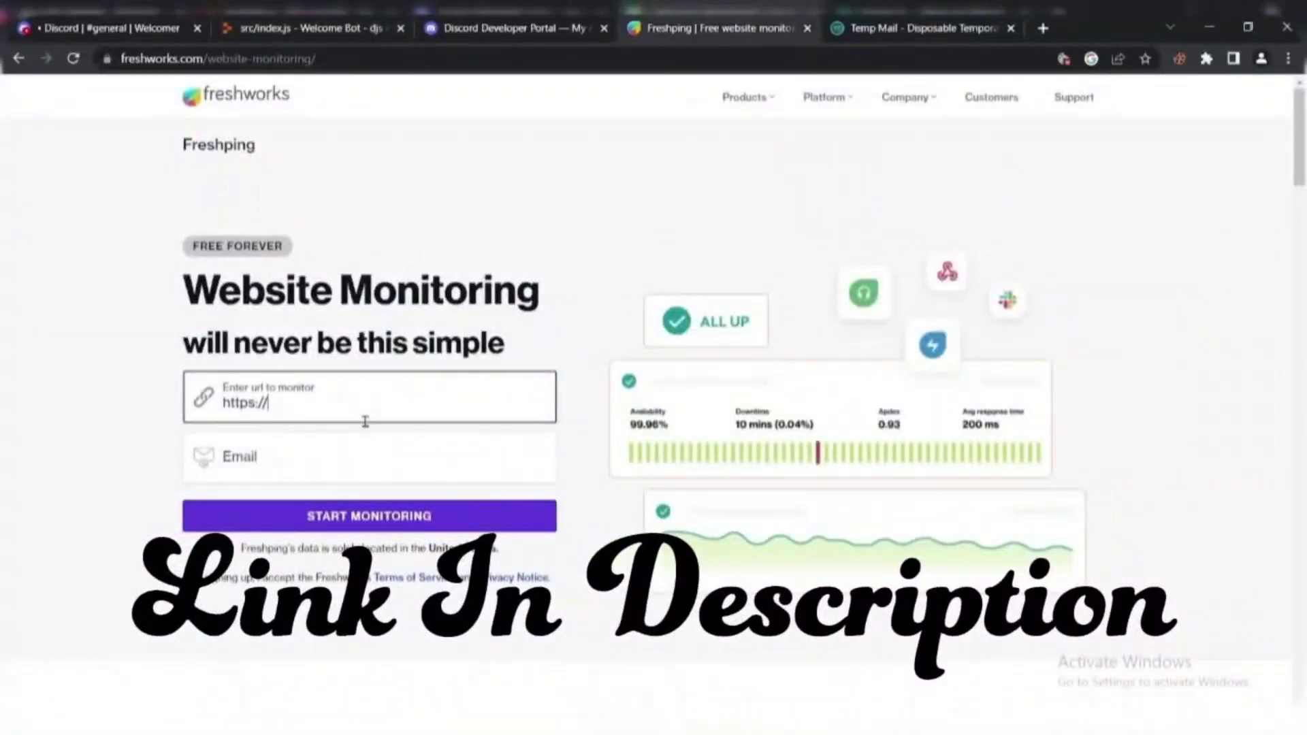
left_click_drag(316, 410, 189, 398)
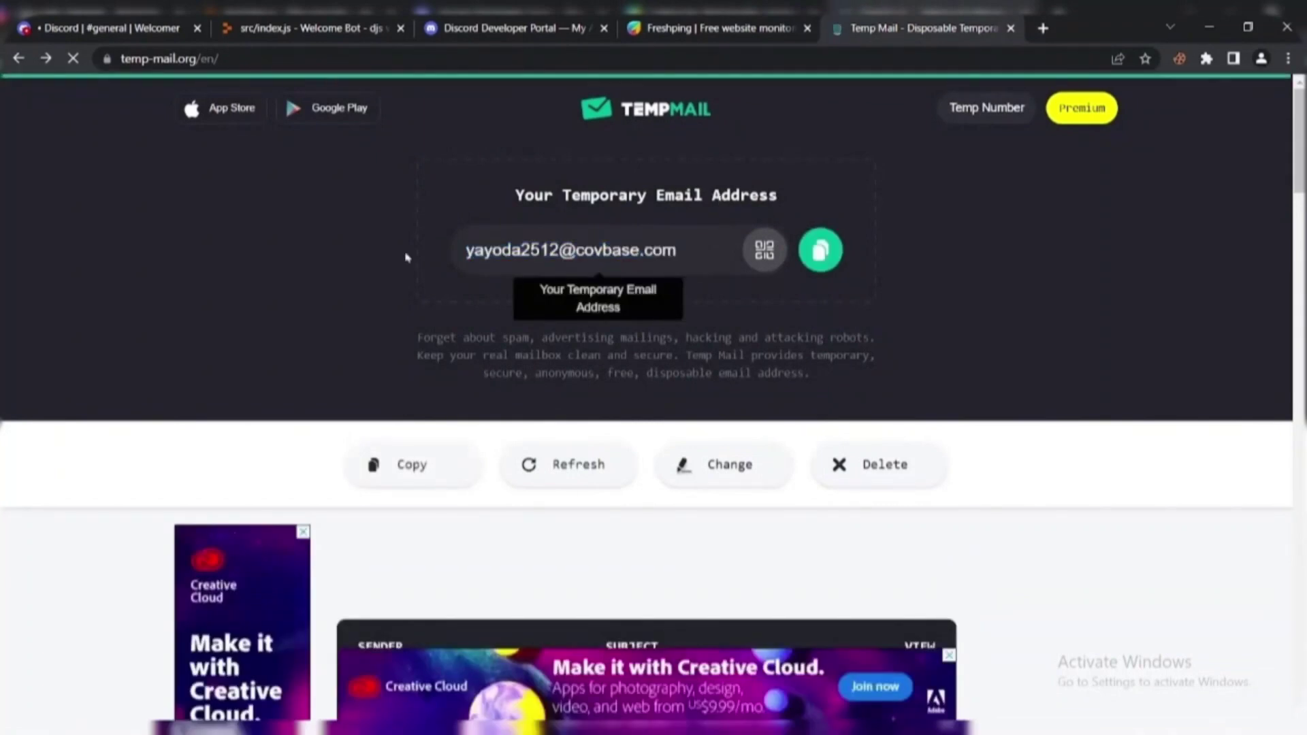
Use a Temp Mail address as the Freshping email and start monitoring the bot
left_click(820, 248)
left_click(714, 28)
left_click(387, 462)
key("ctrl+v")
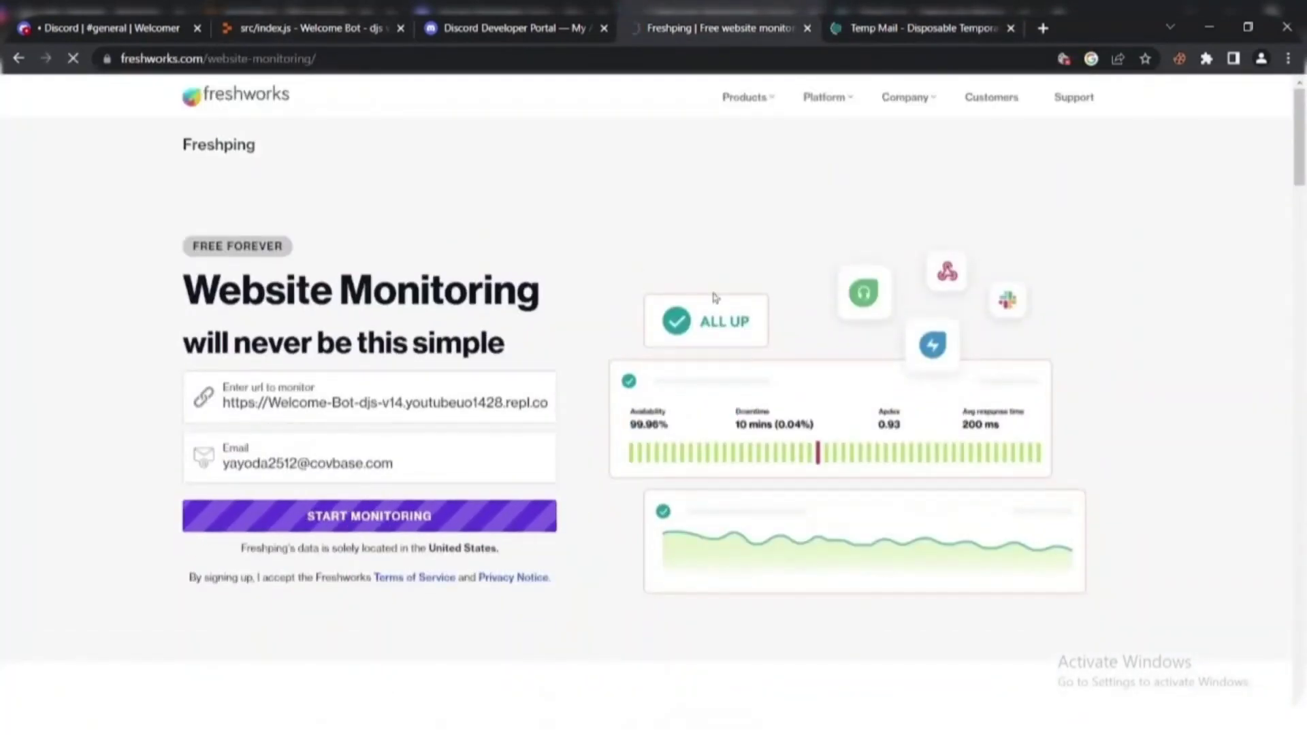
left_click(510, 516)
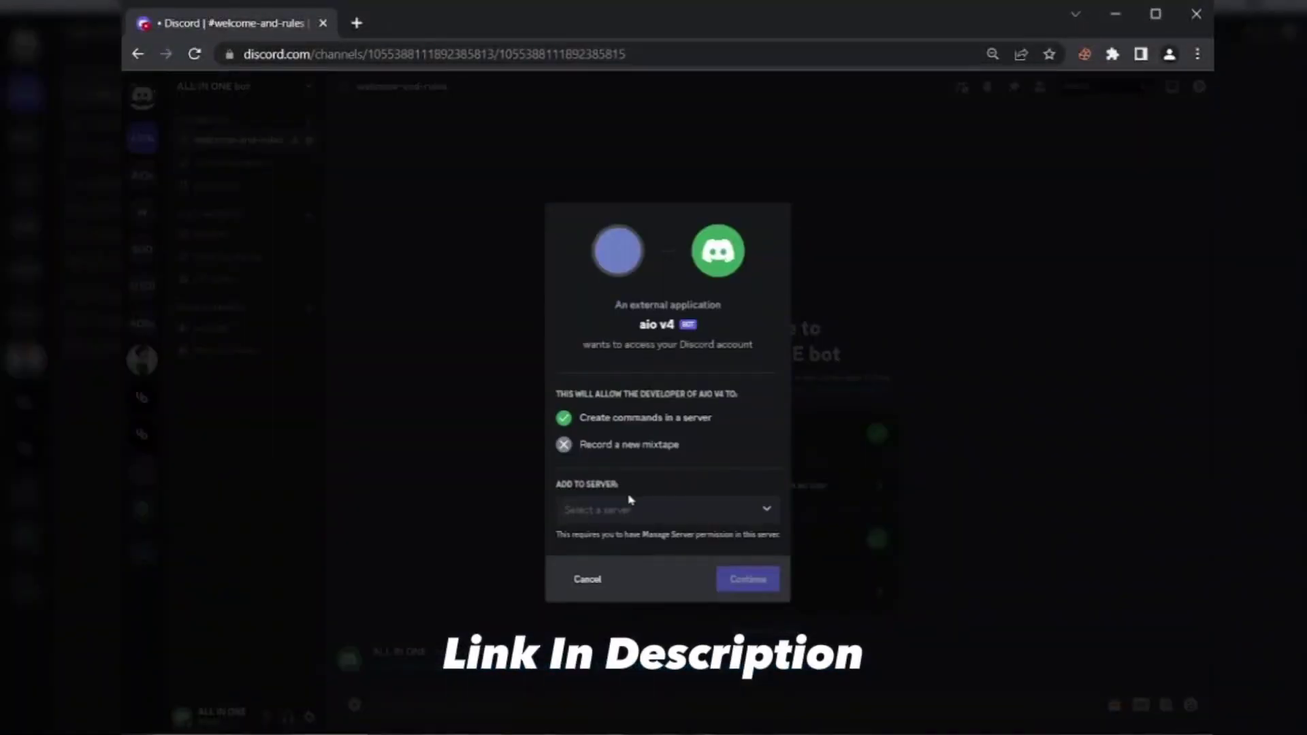
Authorize the aio v4 bot for the chosen server and pass the hCaptcha human check
left_click(630, 507)
left_click(748, 579)
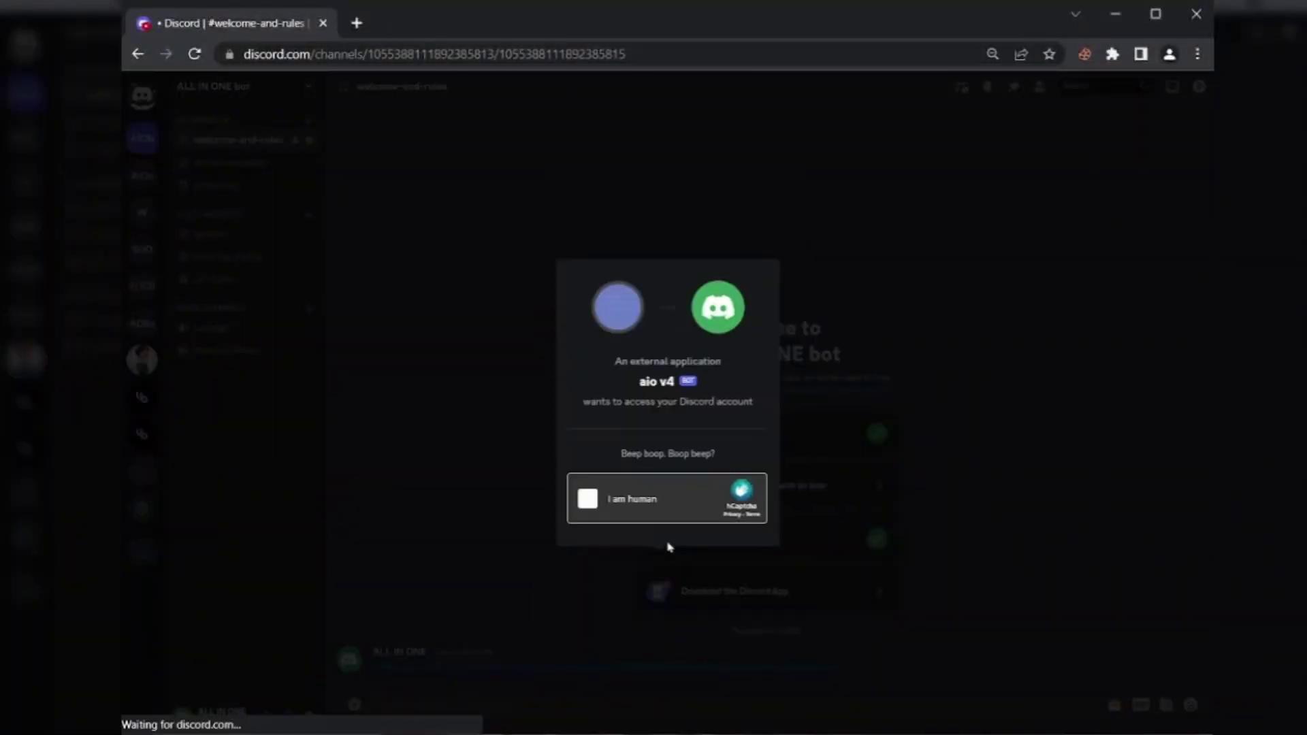
left_click(587, 499)
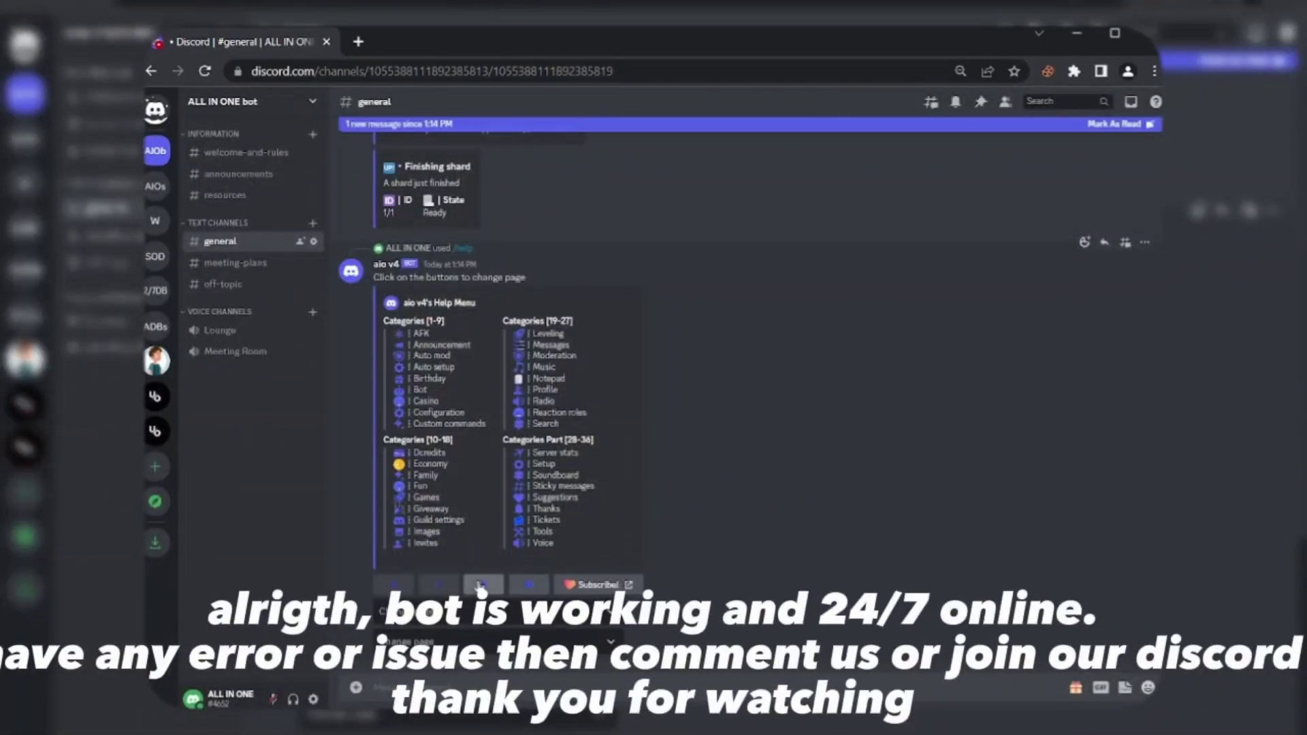
Page the help embed through Stickymessages to the Music commands page
left_click(527, 584)
left_click(516, 642)
scroll(469, 563, "down", 3)
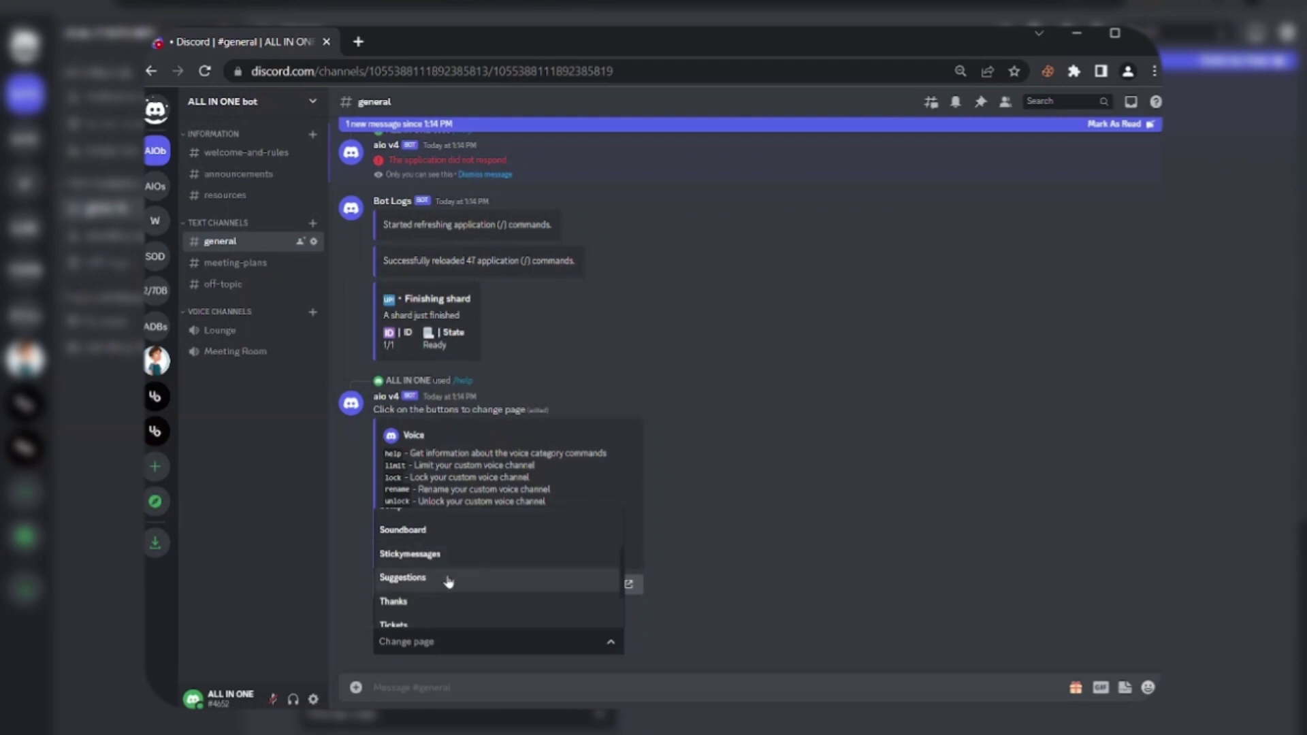
left_click(409, 553)
left_click(554, 606)
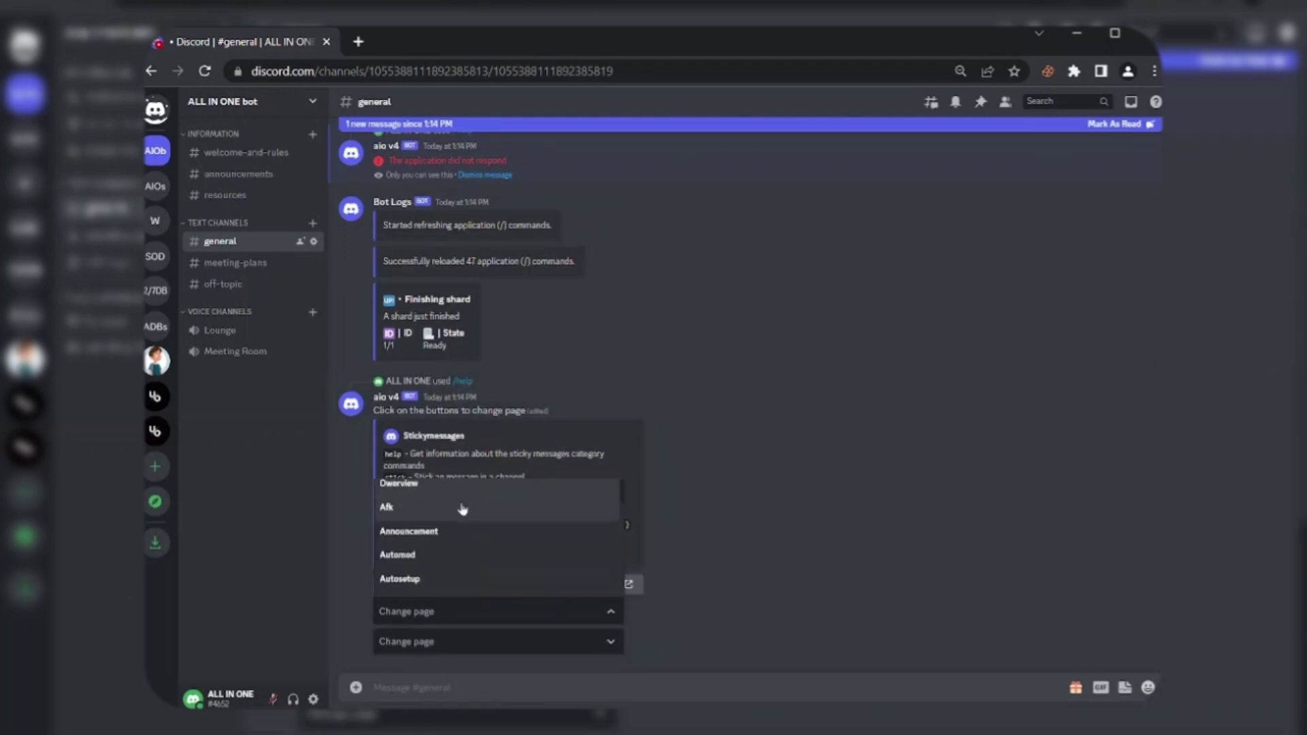
scroll(460, 516, "down", 3)
left_click(461, 537)
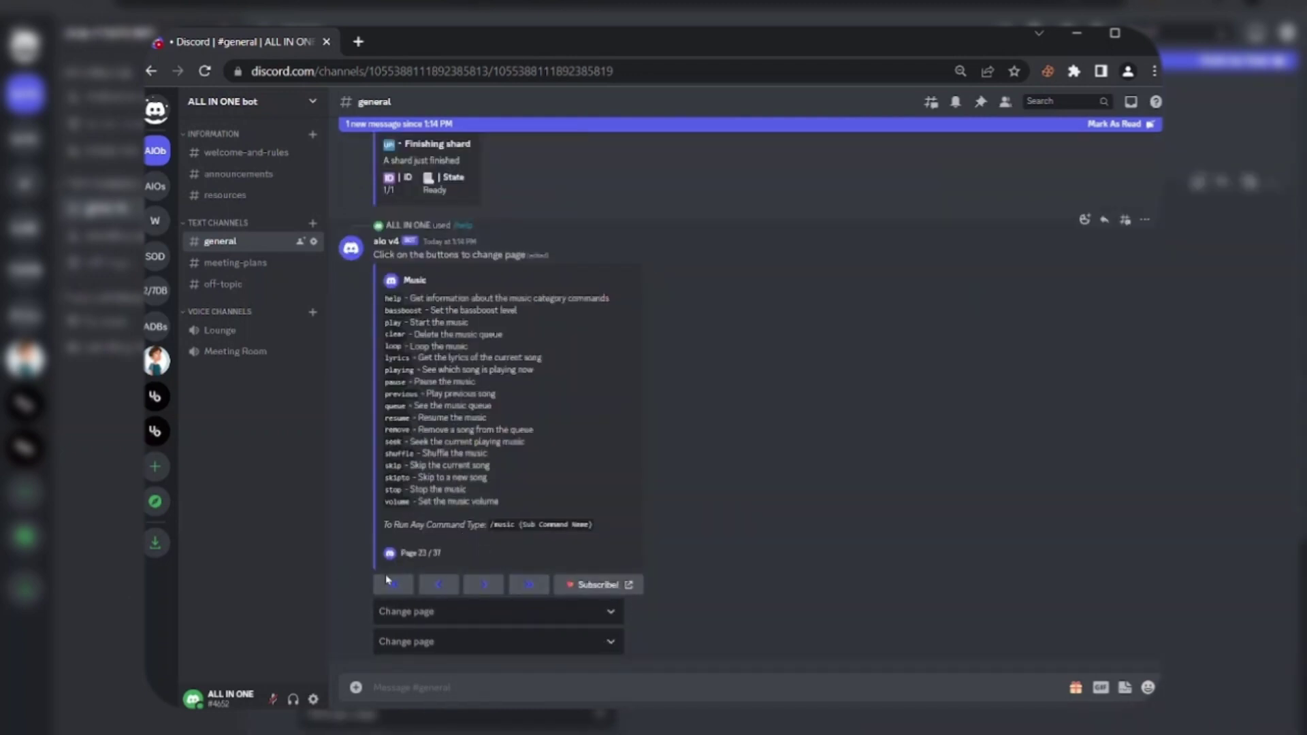